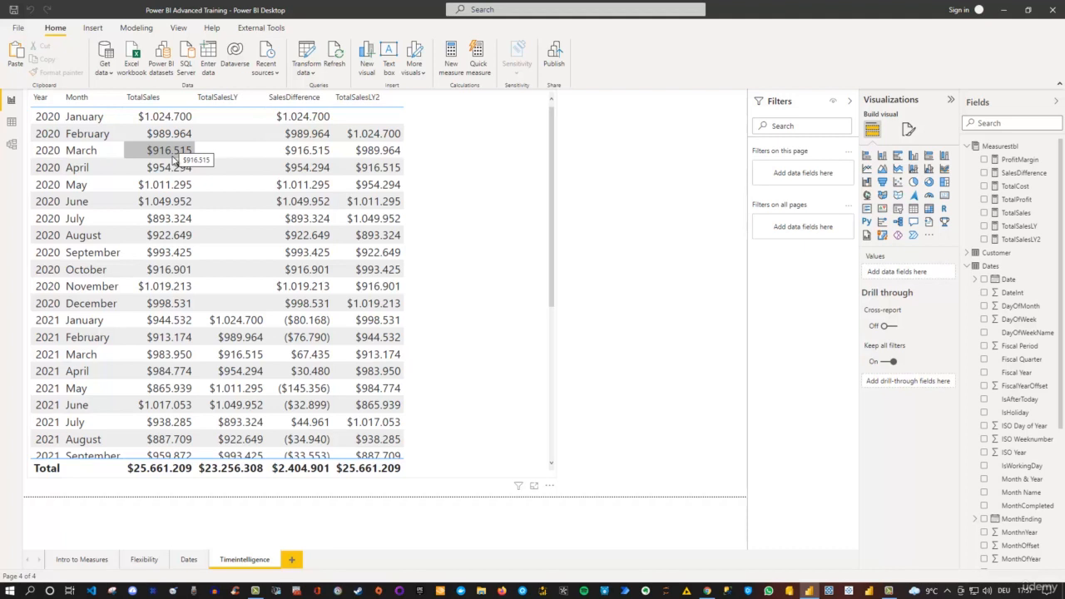
Step: Copy the sales table from the Timeintelligence page onto a new report page
click(490, 216)
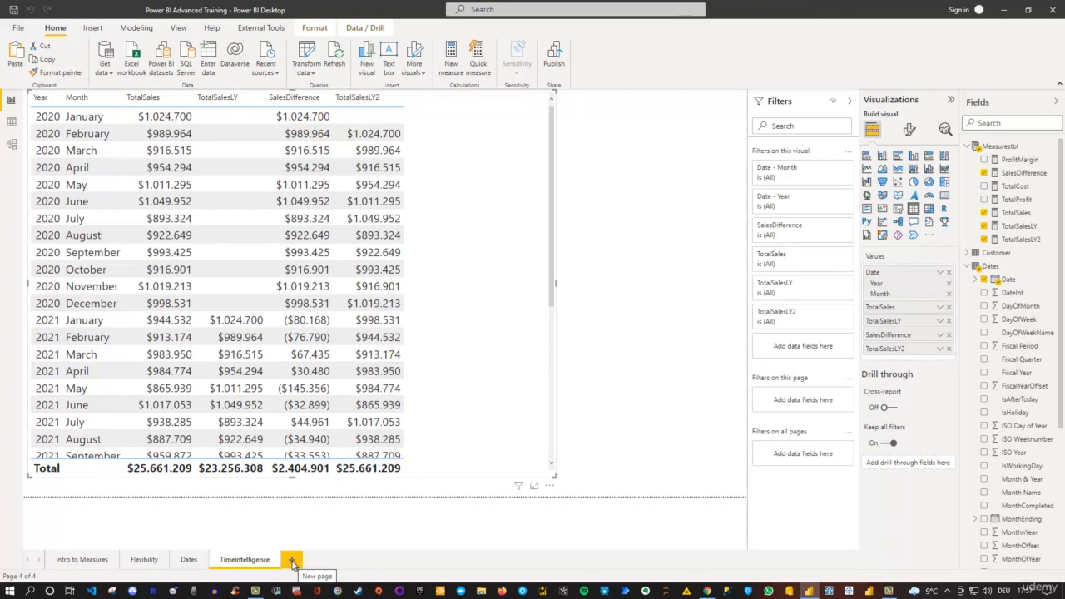
click(293, 563)
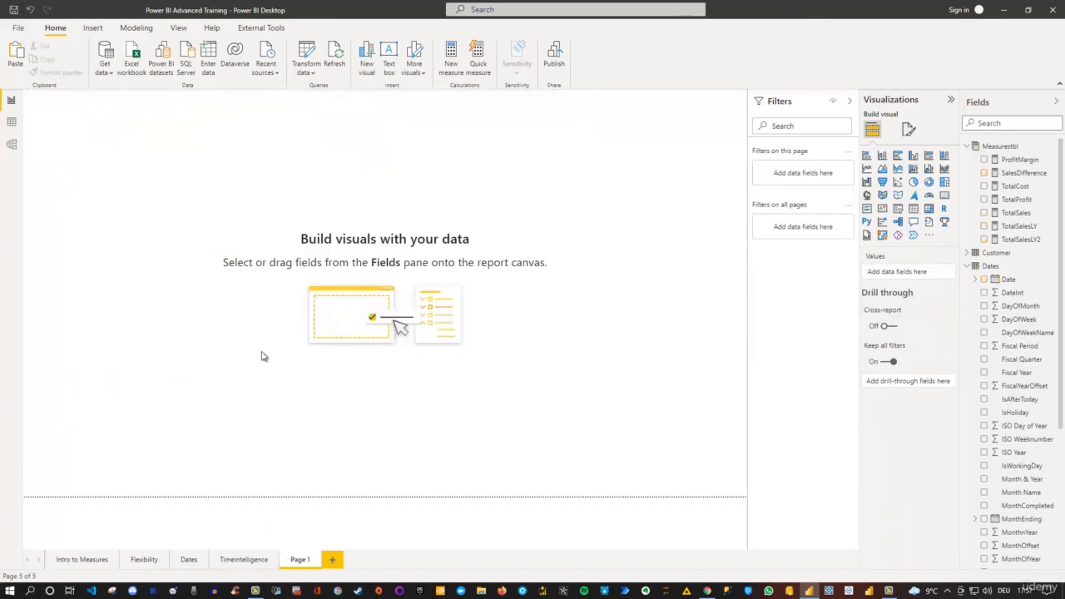
key(ctrl+v)
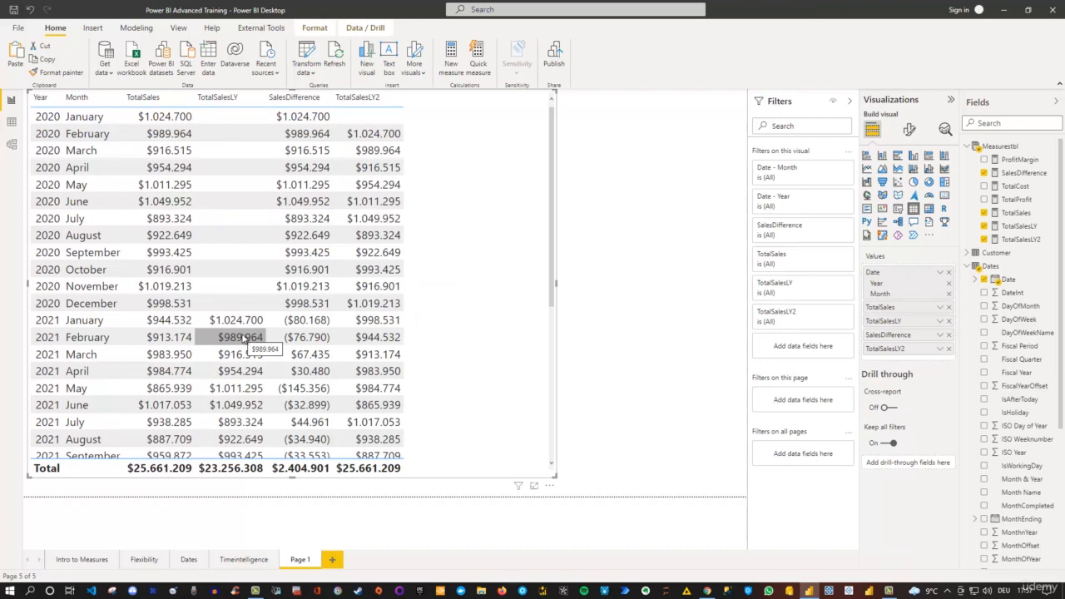
Step: Remove TotalSalesLY2, SalesDifference and TotalSalesLY from the copied table's values
click(948, 349)
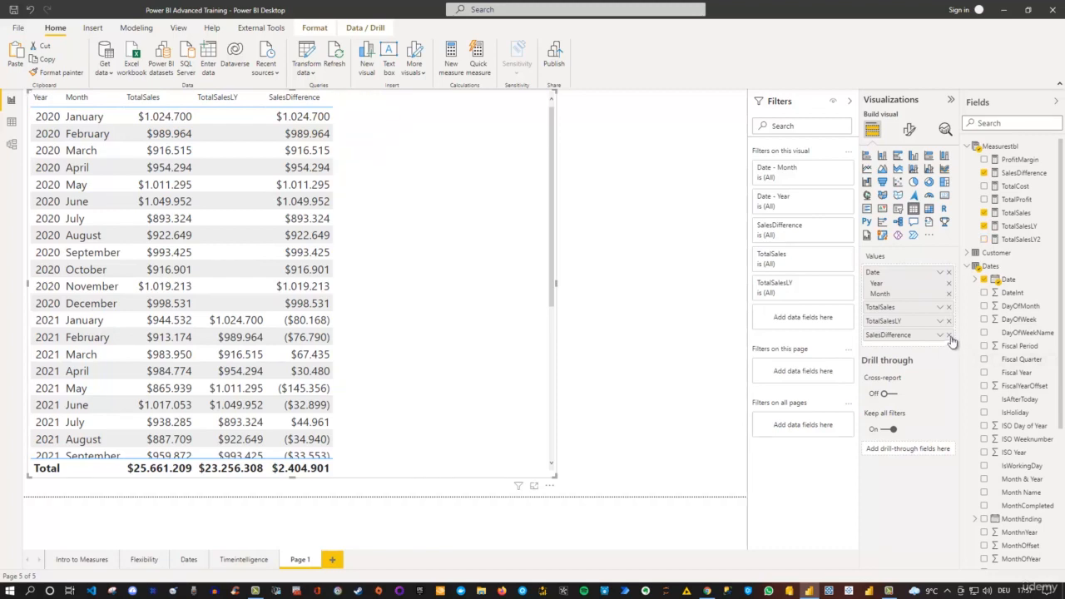
click(949, 335)
click(948, 321)
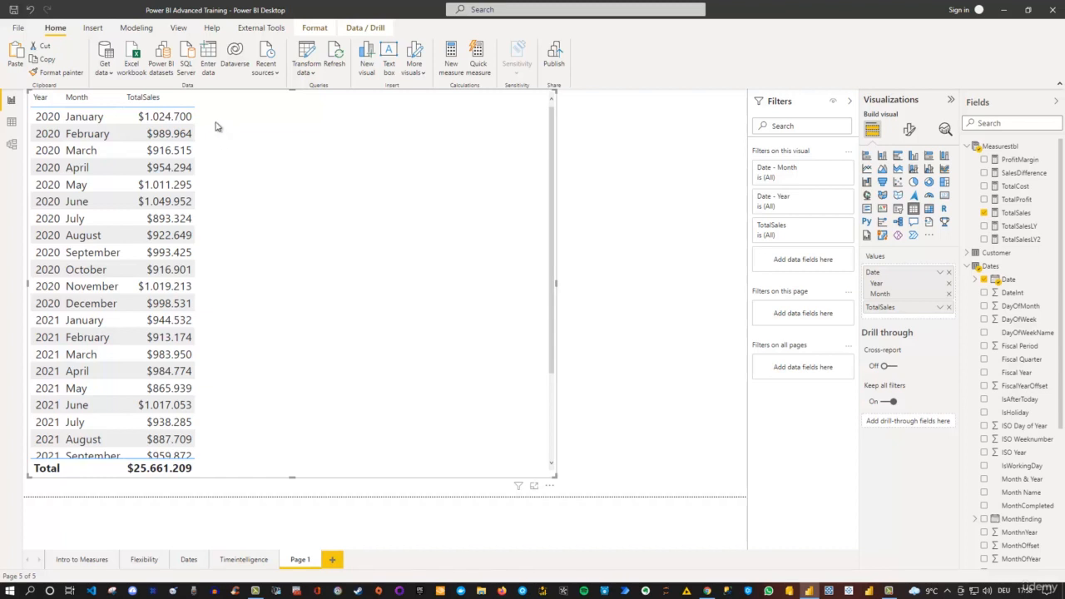
click(185, 122)
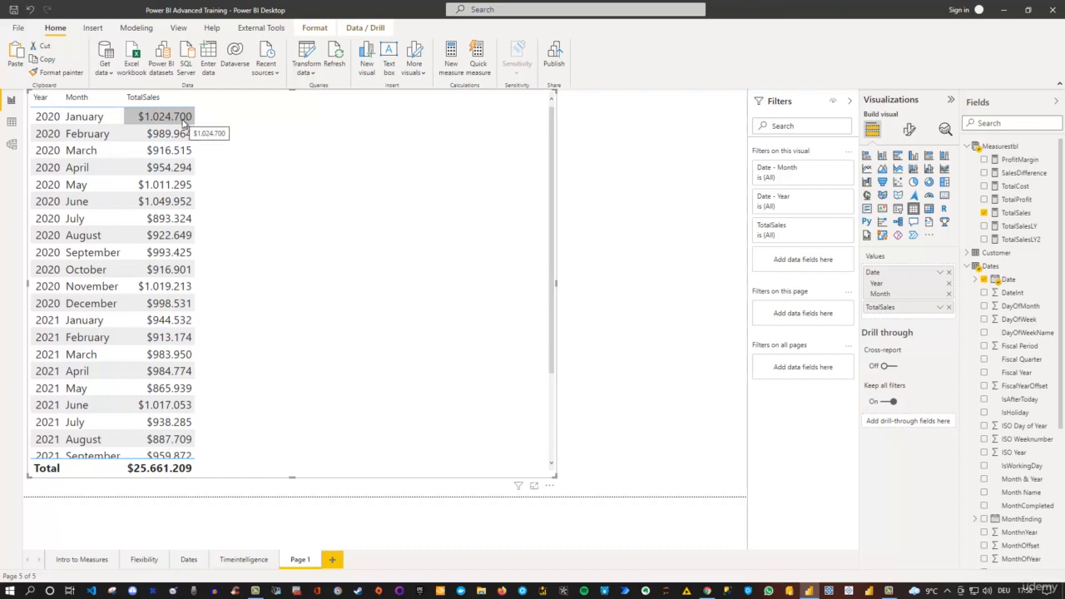
click(173, 136)
click(166, 151)
click(68, 151)
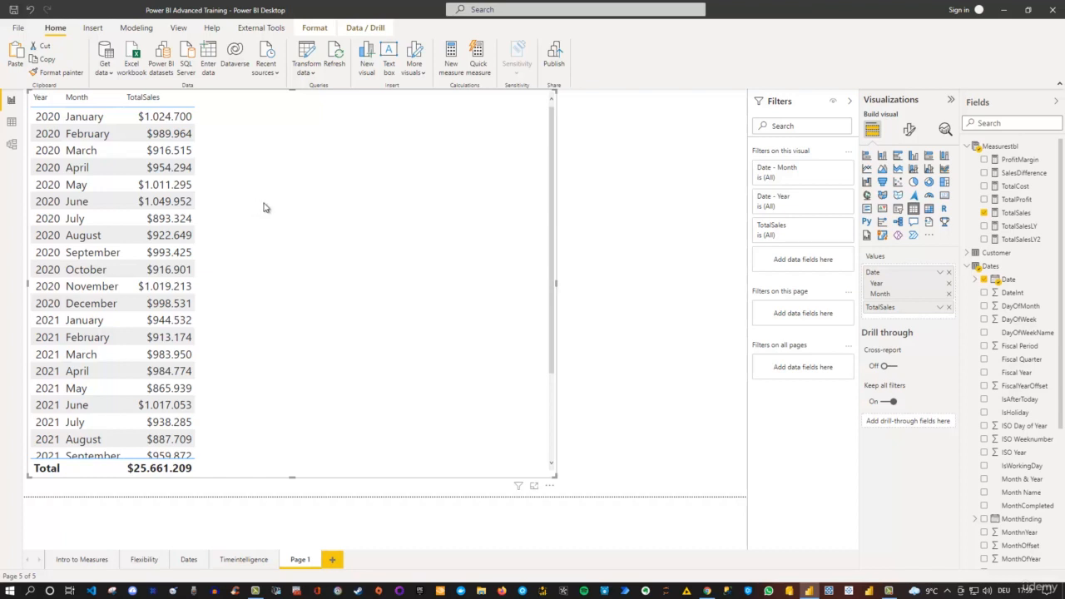
Step: Create a new measure named CumSales in the Measurestbl table and begin its formula with the CALCULATE function
right_click(1011, 147)
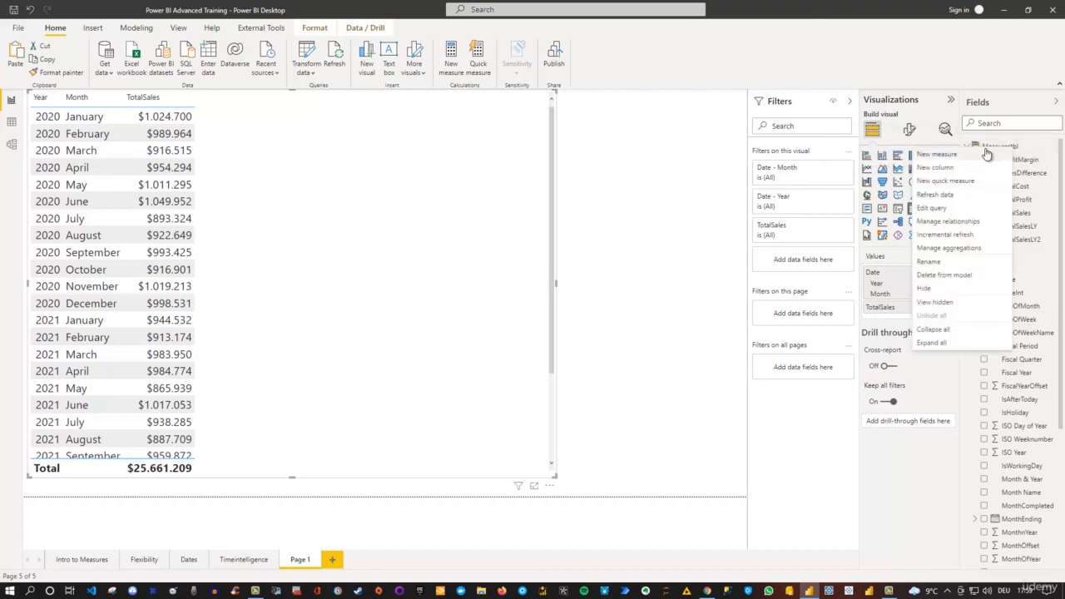
click(963, 158)
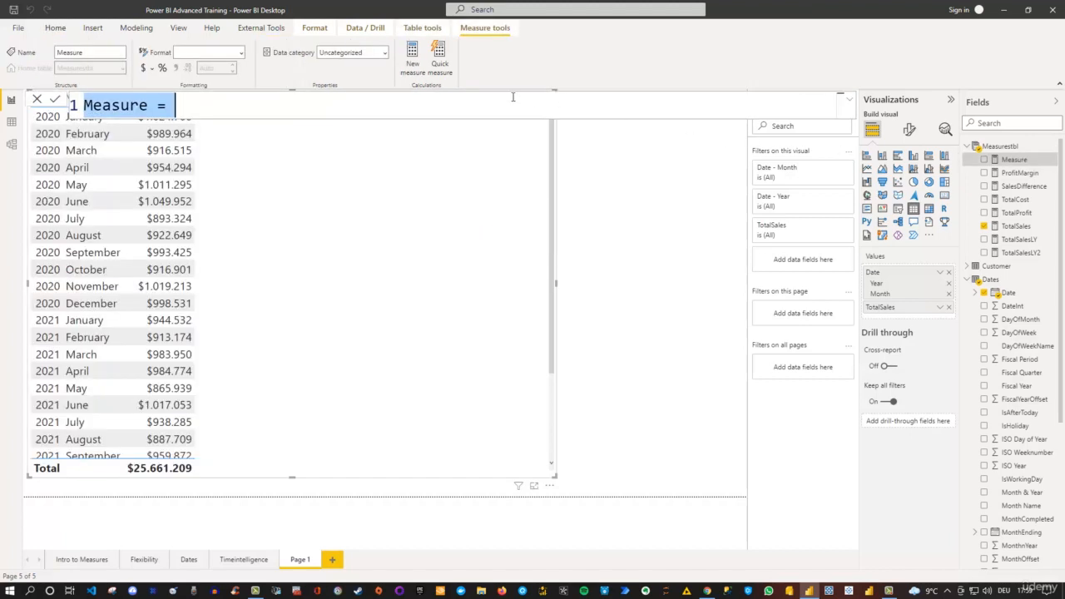
text(Cu)
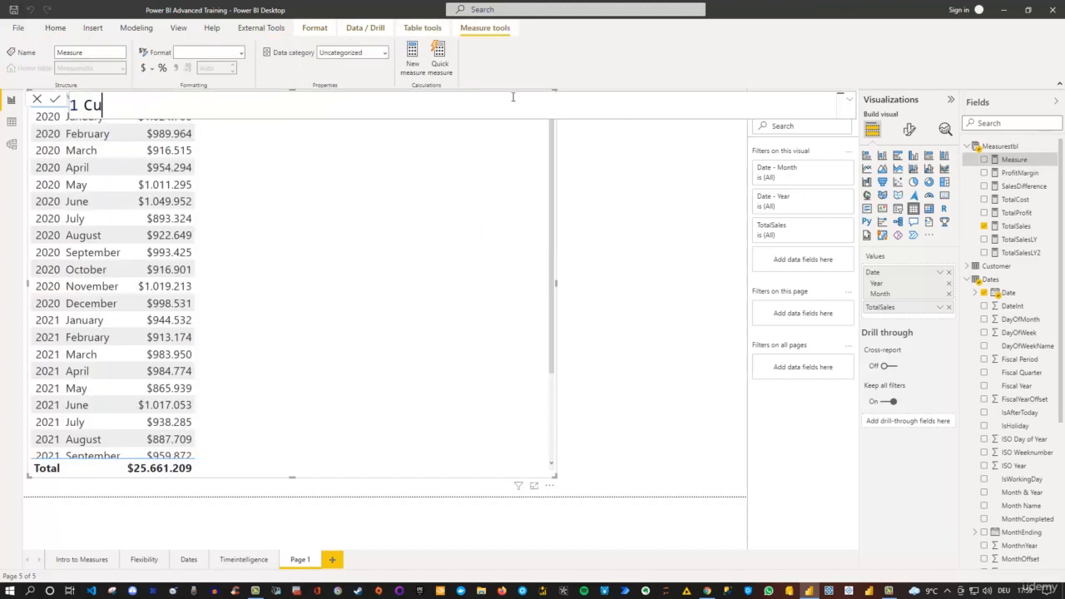
text(mSales)
text(=)
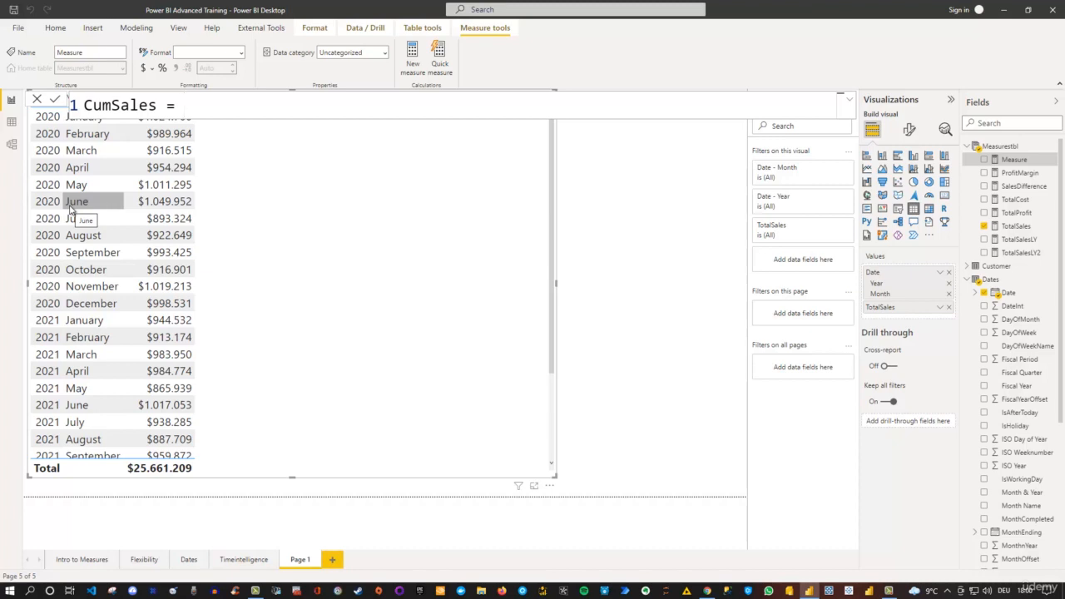
text(Calc)
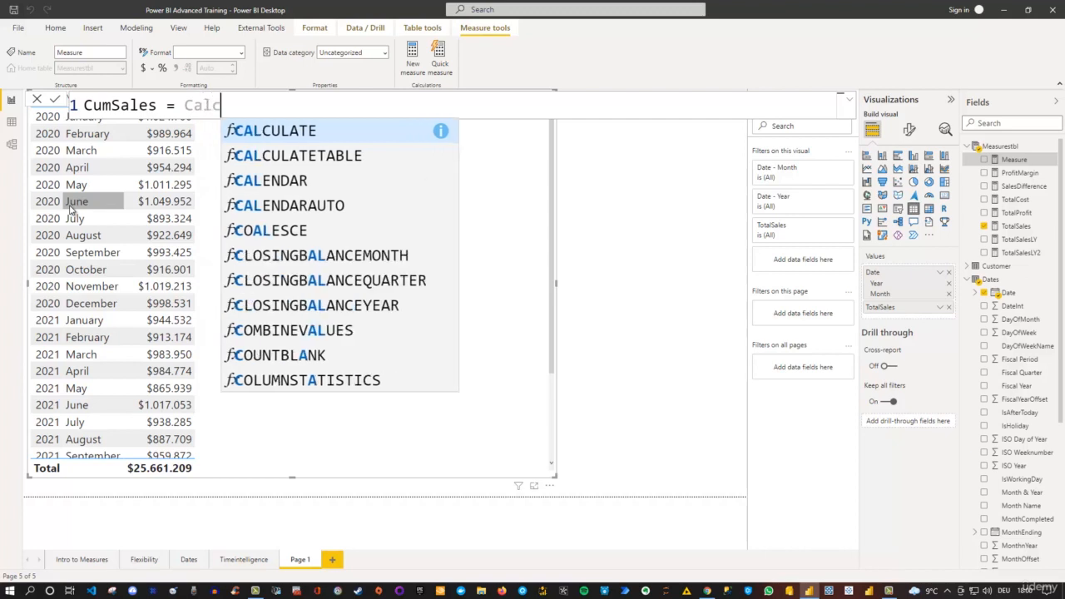
key(Tab)
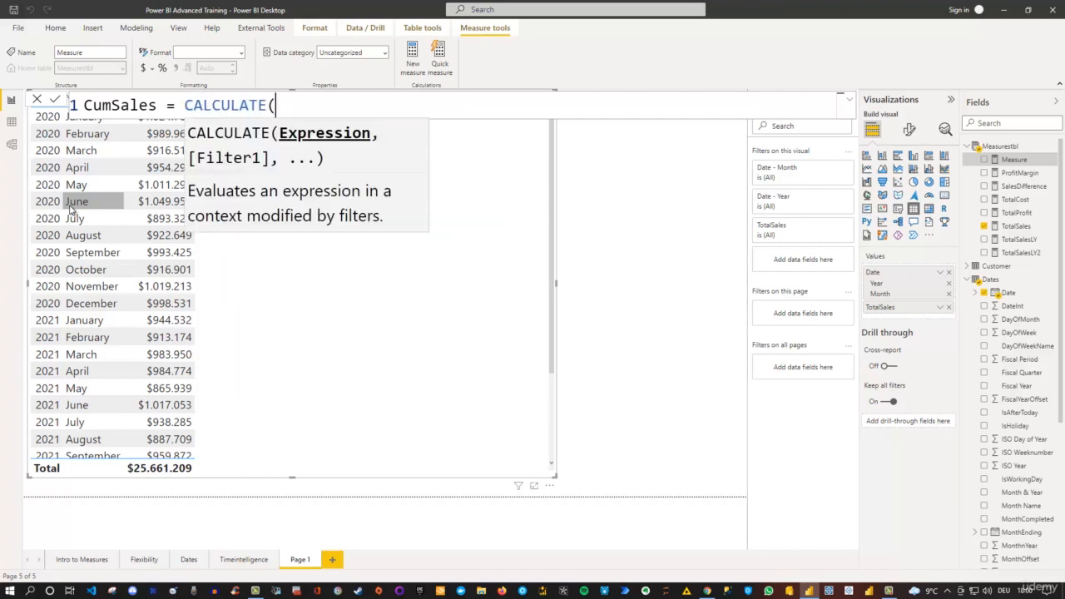
text(Tota)
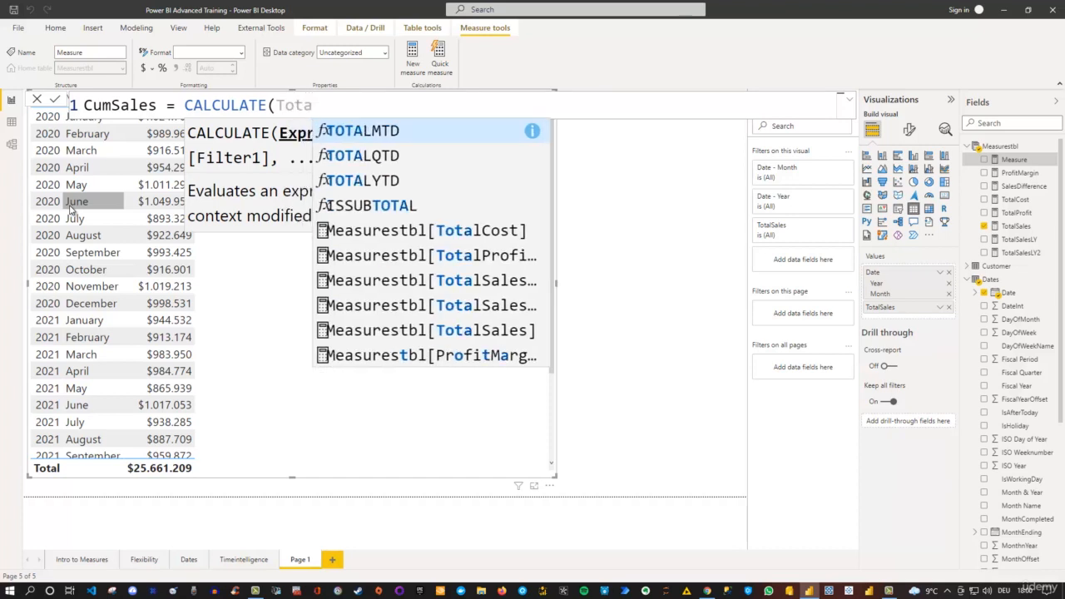
text(lsa)
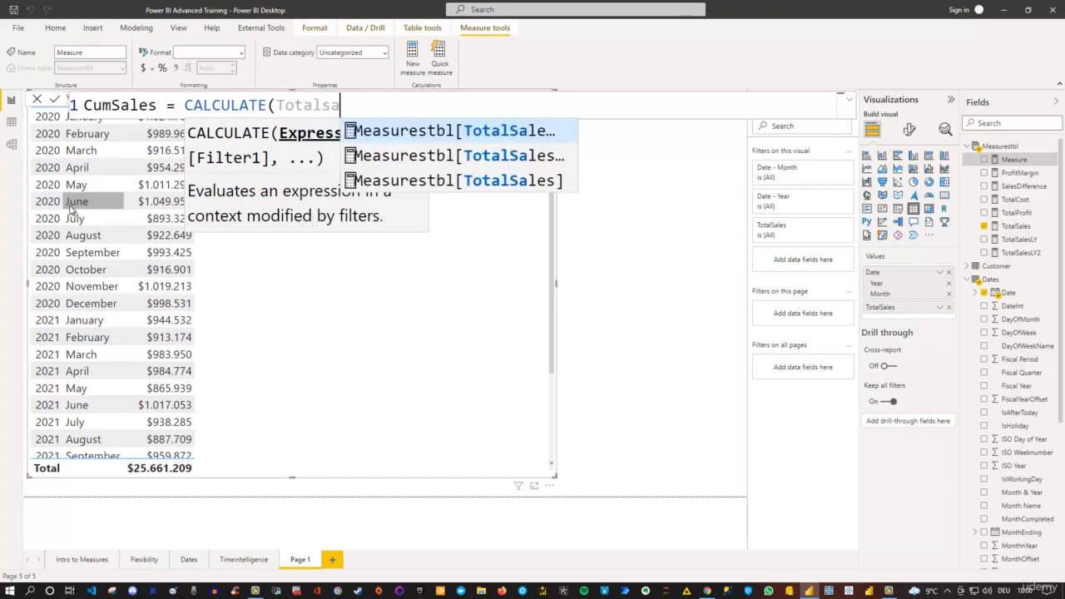
key(Down)
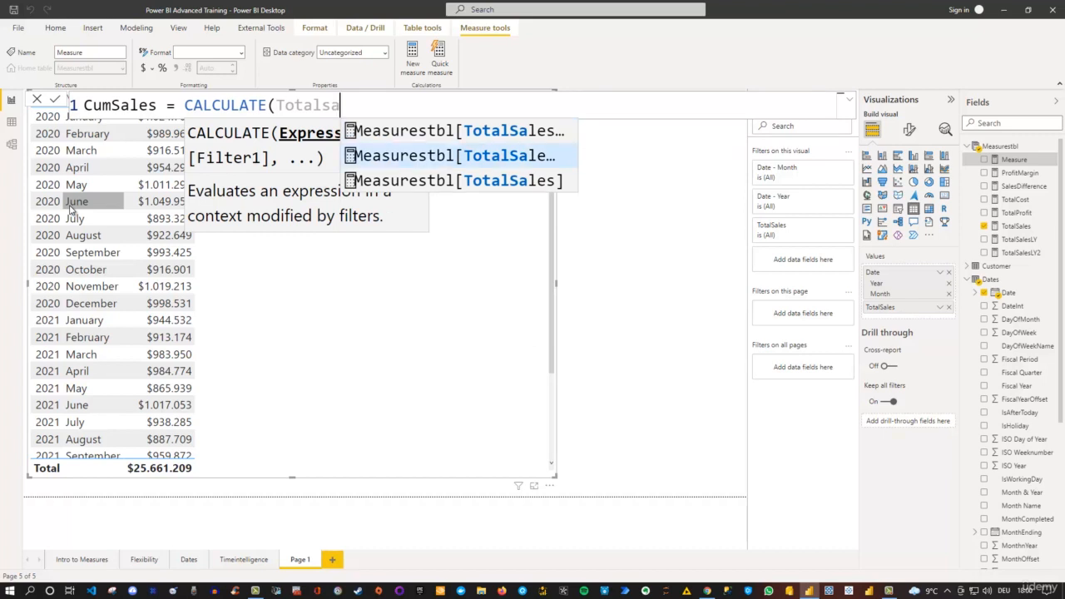
key(Down)
key(Tab)
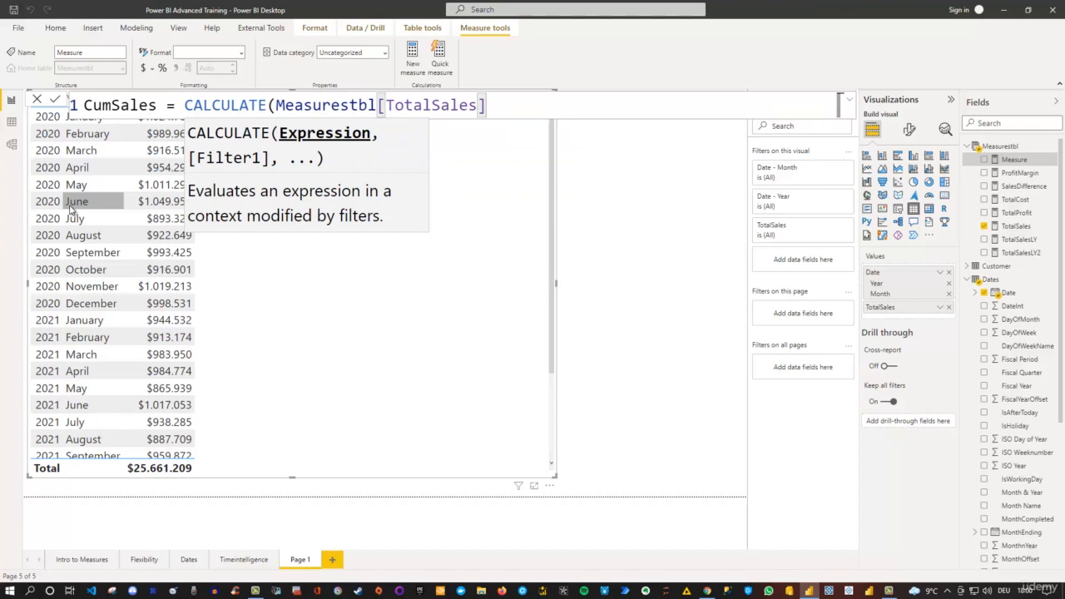
key(BackSpace)
key(BackSpace)
key(BackSpace)
key(BackSpace)
key(BackSpace)
key(BackSpace)
key(BackSpace)
key(BackSpace)
key(BackSpace)
key(BackSpace)
key(BackSpace)
key(BackSpace)
key(BackSpace)
key(BackSpace)
key(BackSpace)
key(BackSpace)
key(BackSpace)
key(BackSpace)
key(BackSpace)
key(BackSpace)
key(BackSpace)
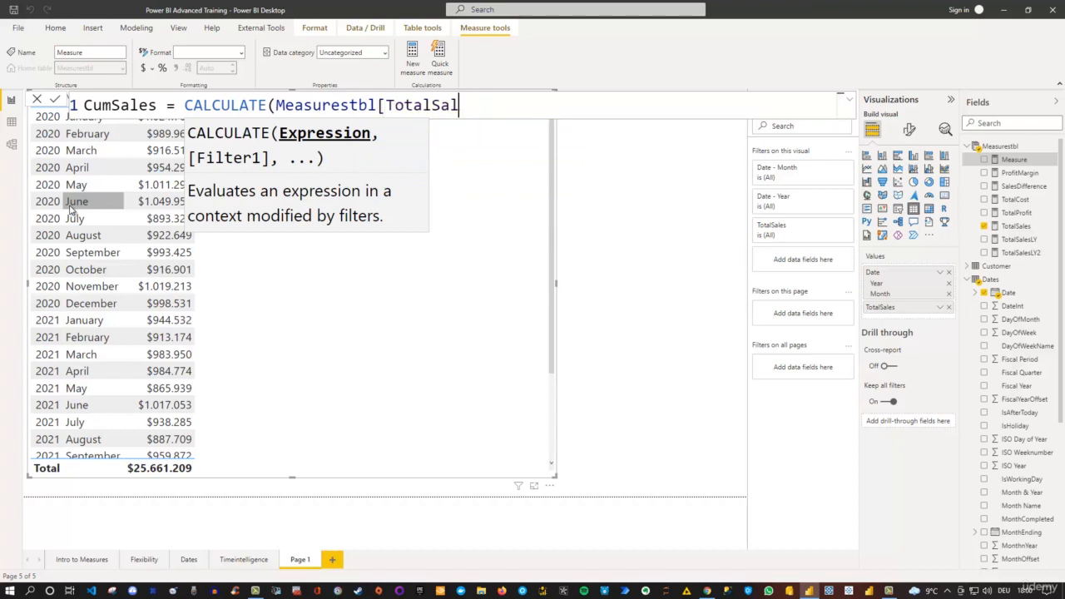
key(BackSpace)
key(BackSpace)
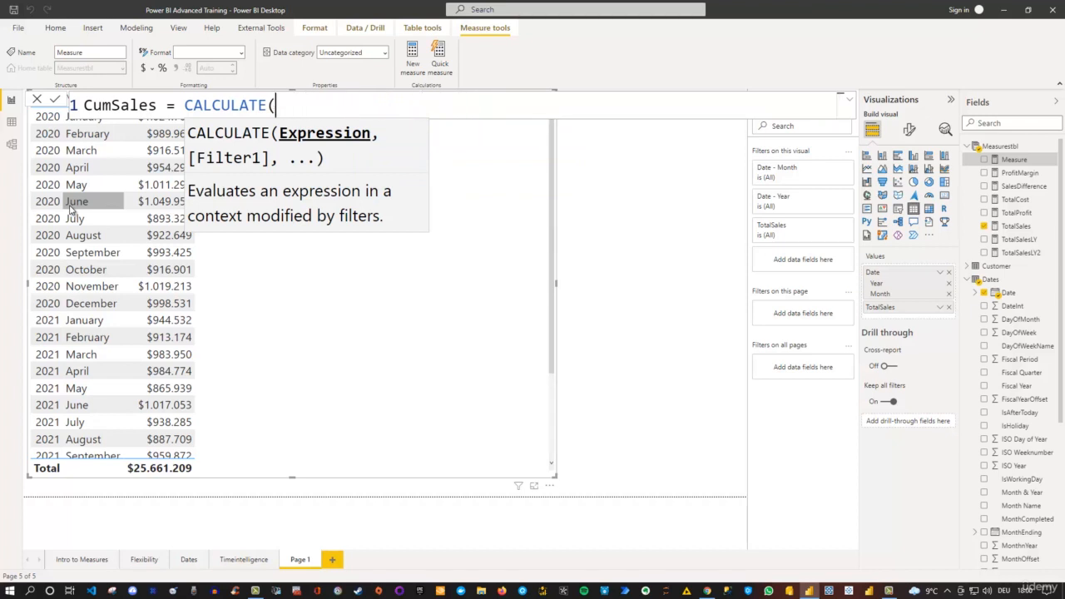
text(sa)
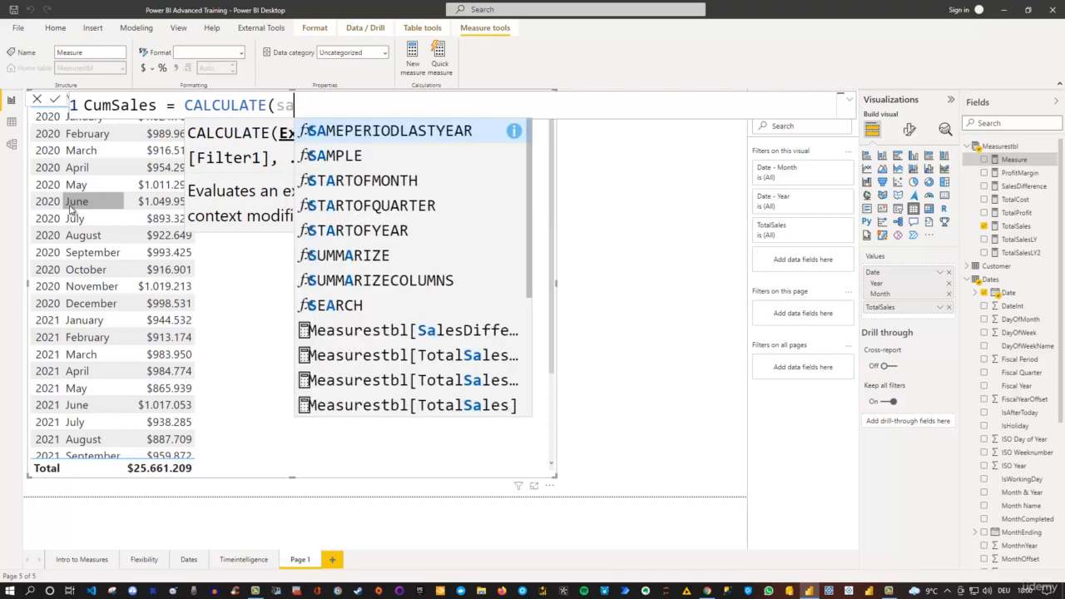
key(BackSpace)
key(BackSpace)
Step: Enter [TotalSales] as the CALCULATE expression and start a FILTER function as its filter argument
text(totals)
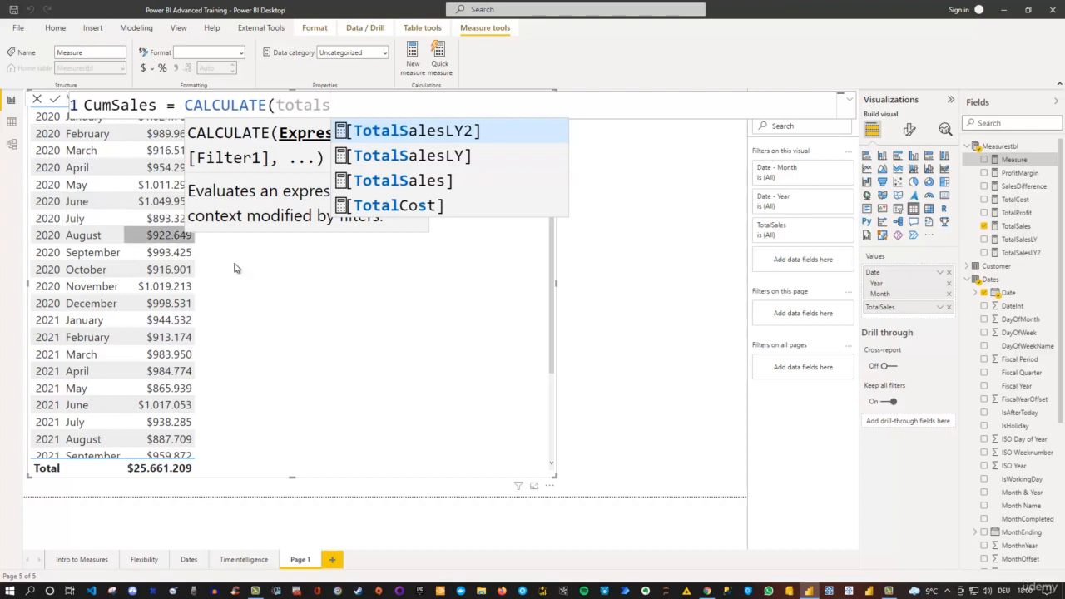
key(Down)
key(Down)
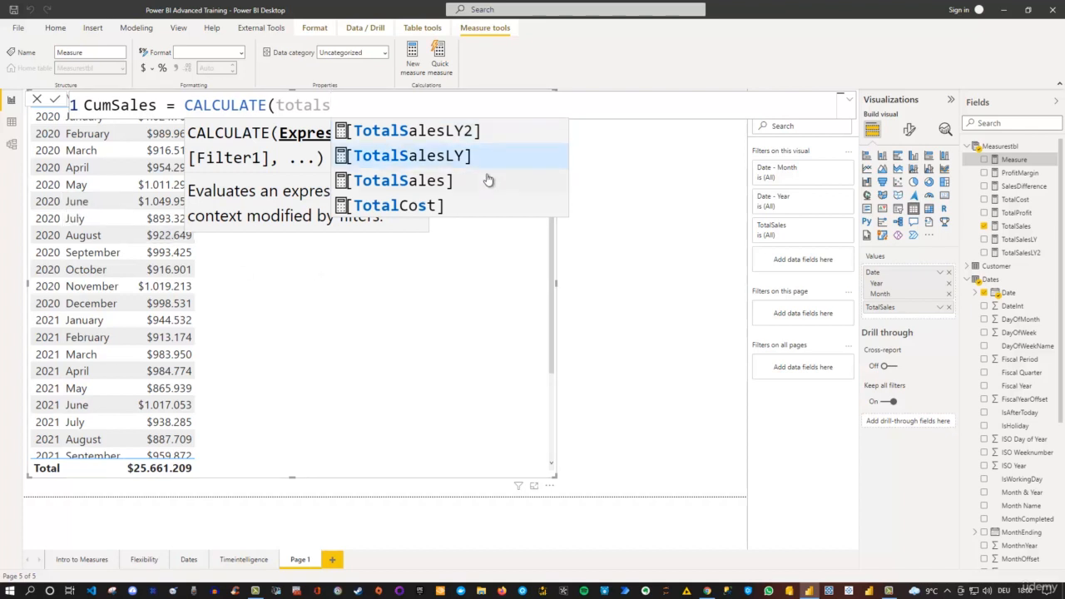
key(Tab)
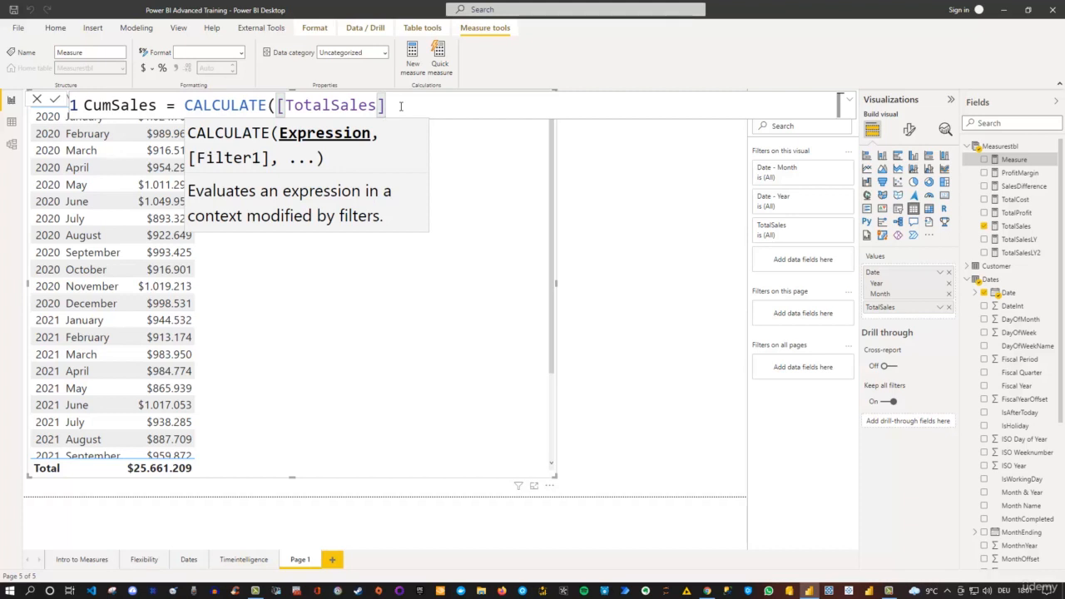
text(,)
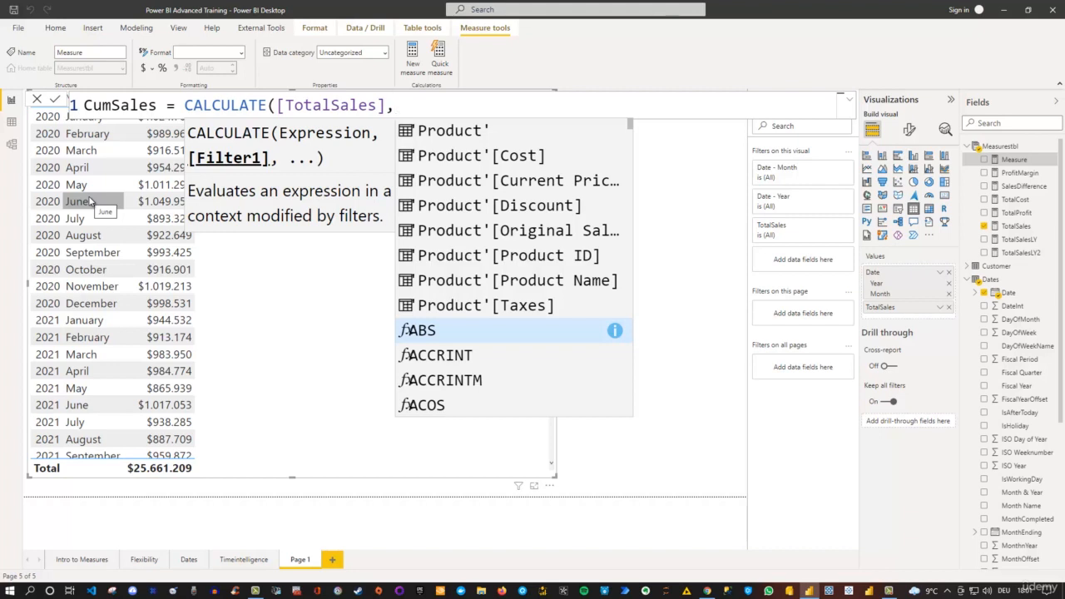
text(FI)
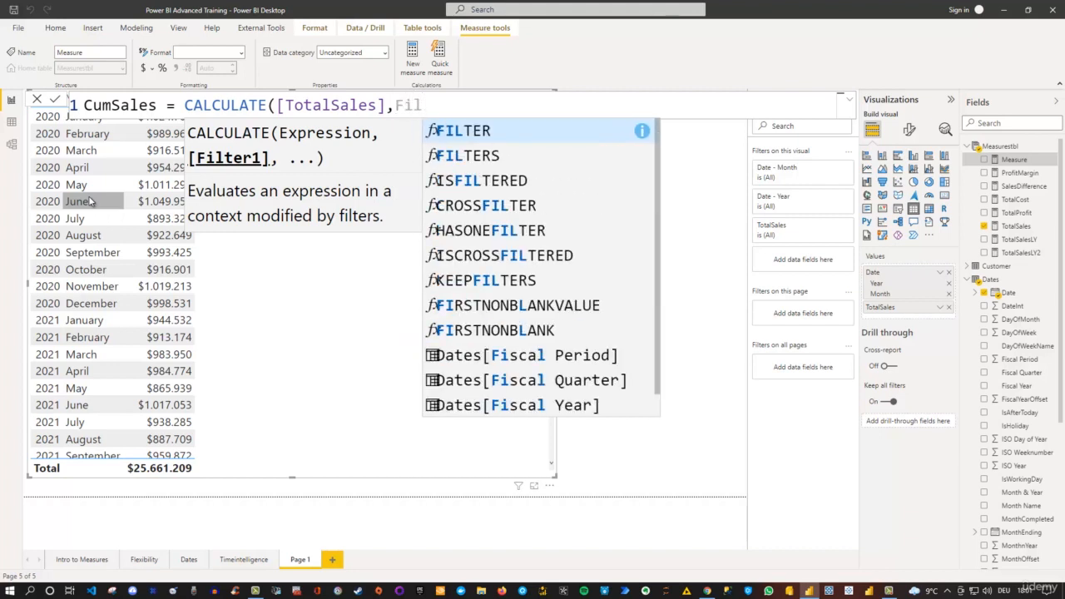
key(Tab)
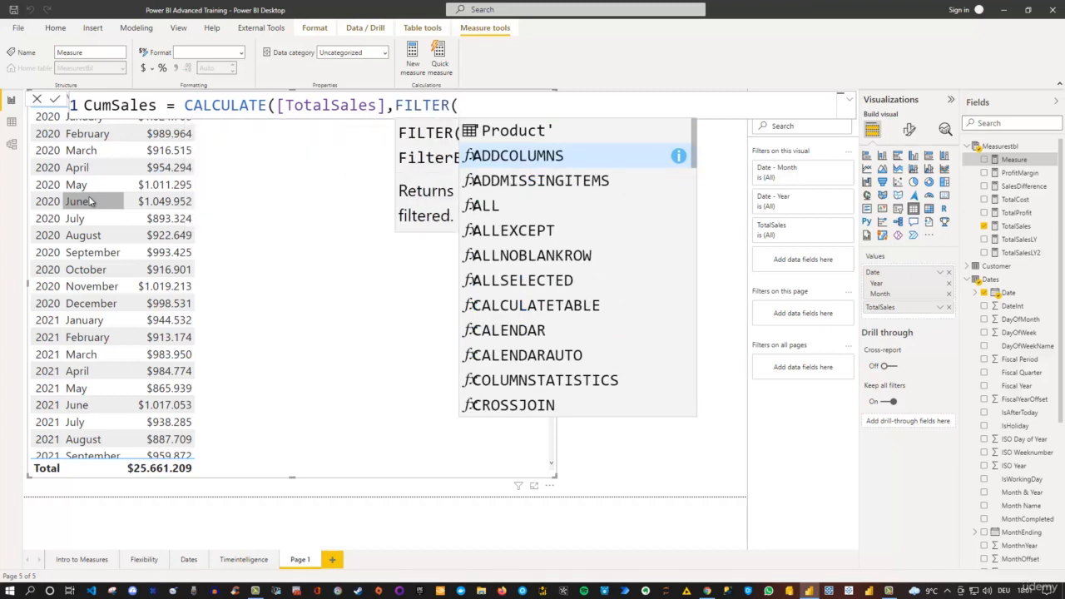
key(Escape)
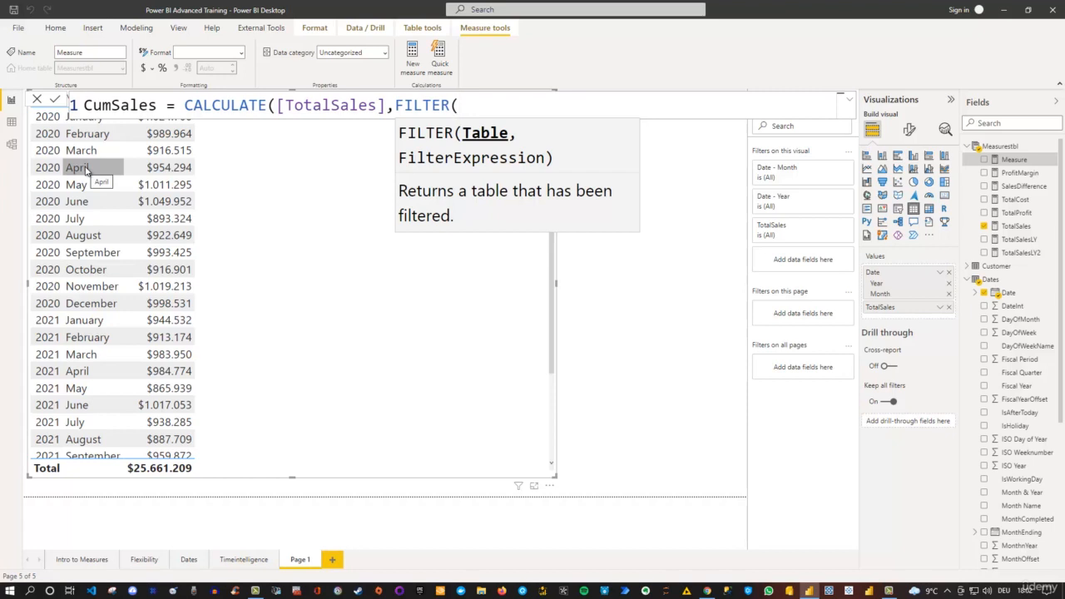
text(dates)
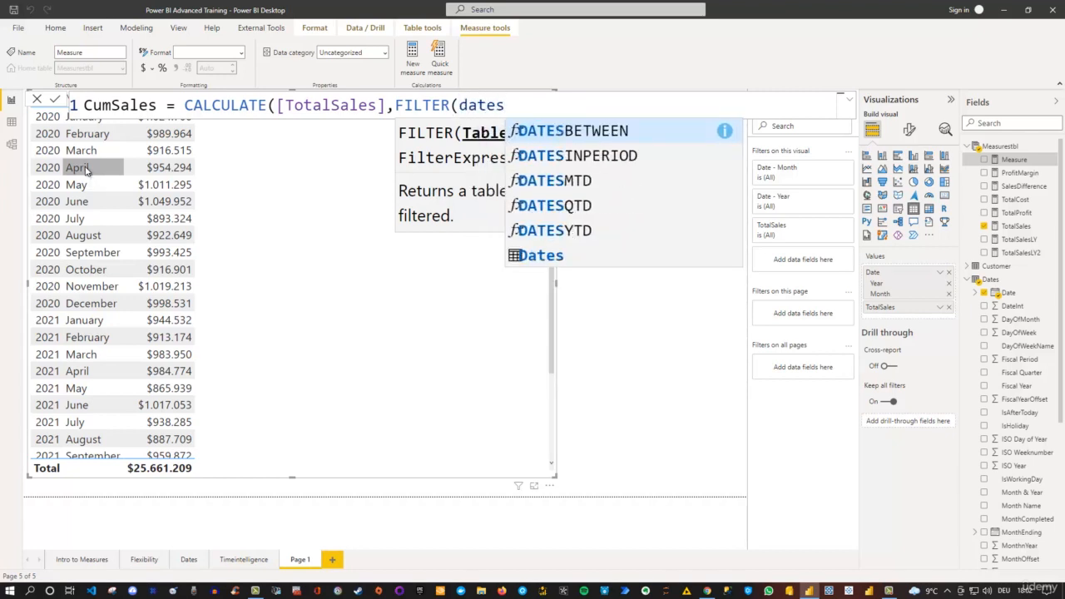
key(Down)
key(Down)
key(Down)
key(Down)
key(Down)
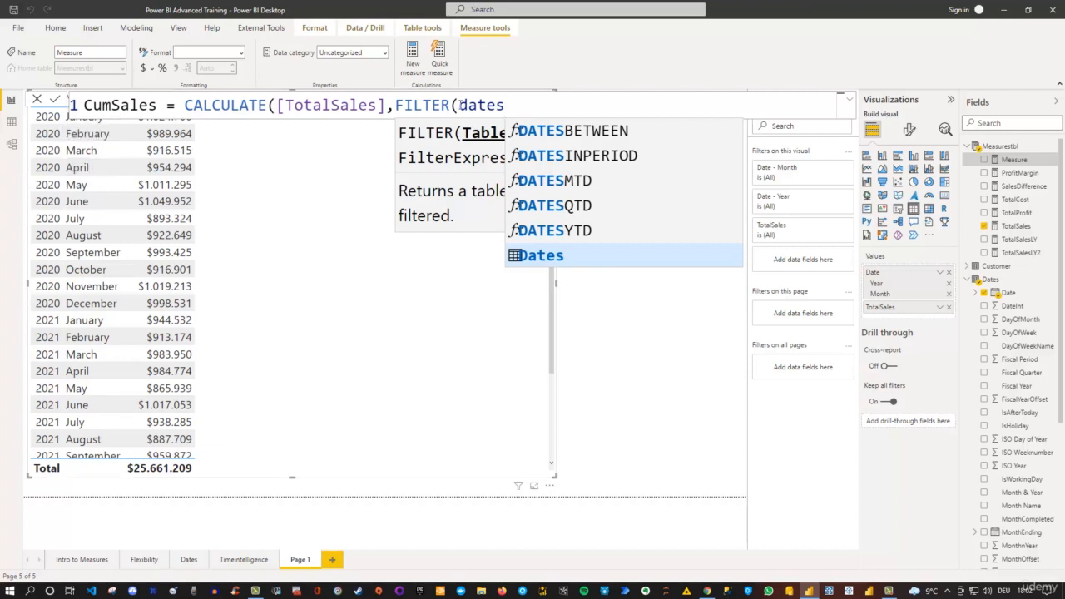
drag(458, 105, 518, 113)
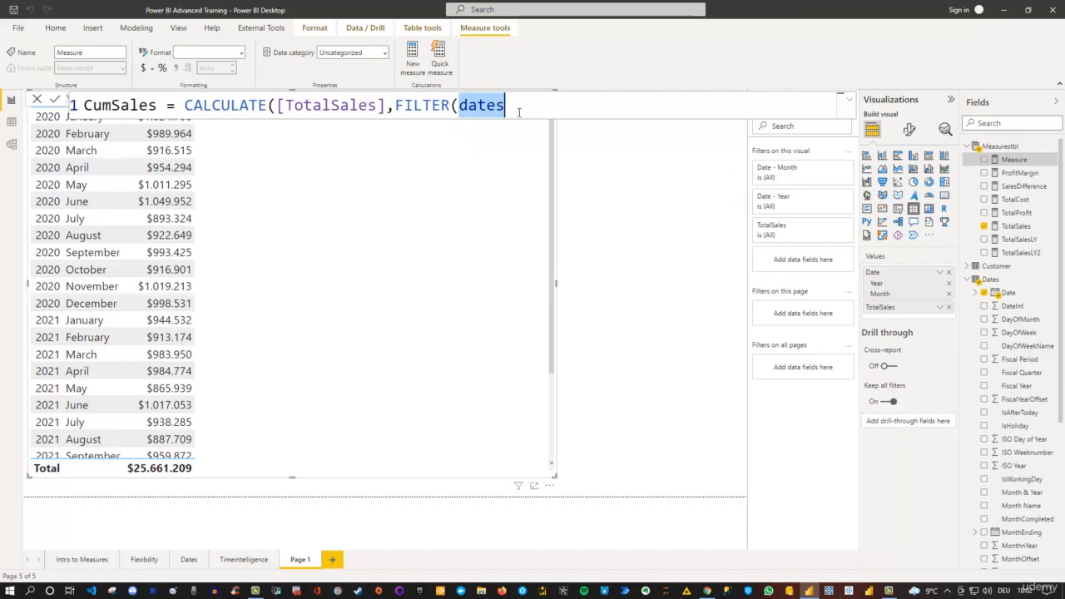
key(BackSpace)
Step: Replace the dates text inside the FILTER function with the ALLSELECTED function
text(All)
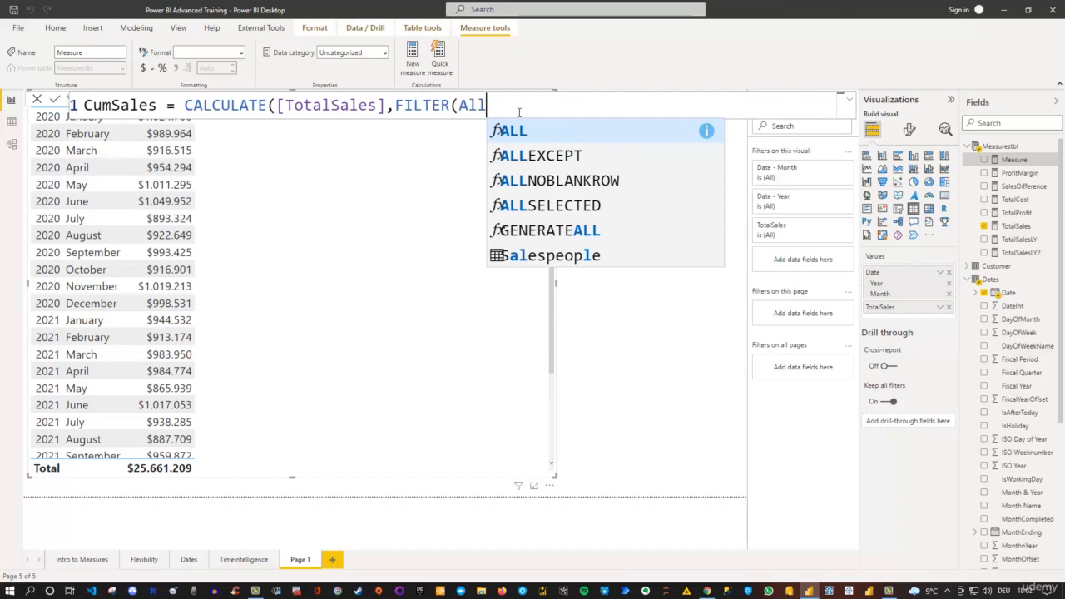
key(Down)
key(Down)
key(Down)
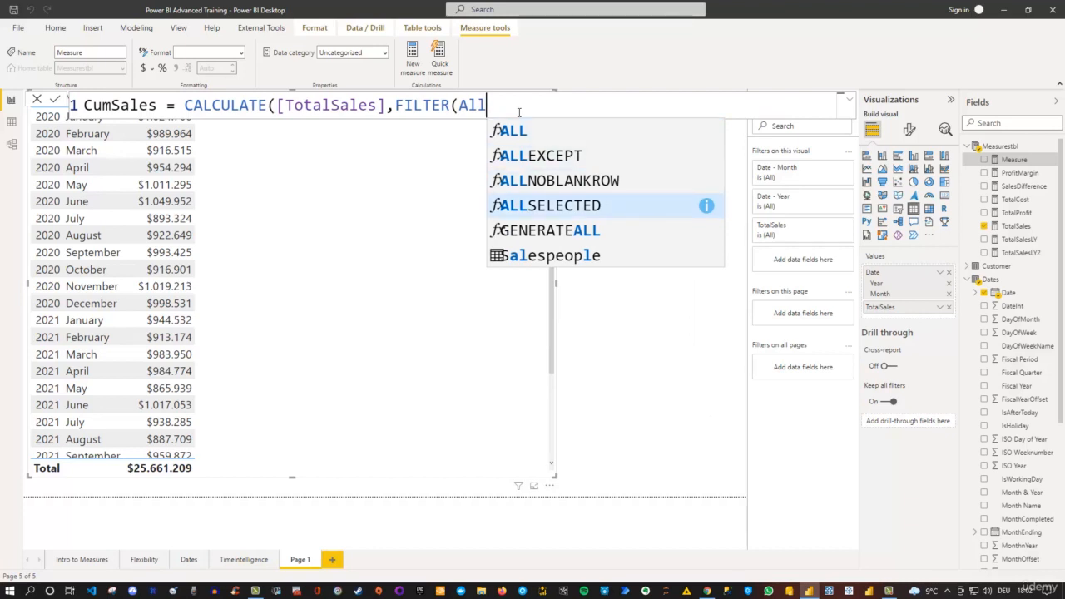
key(Tab)
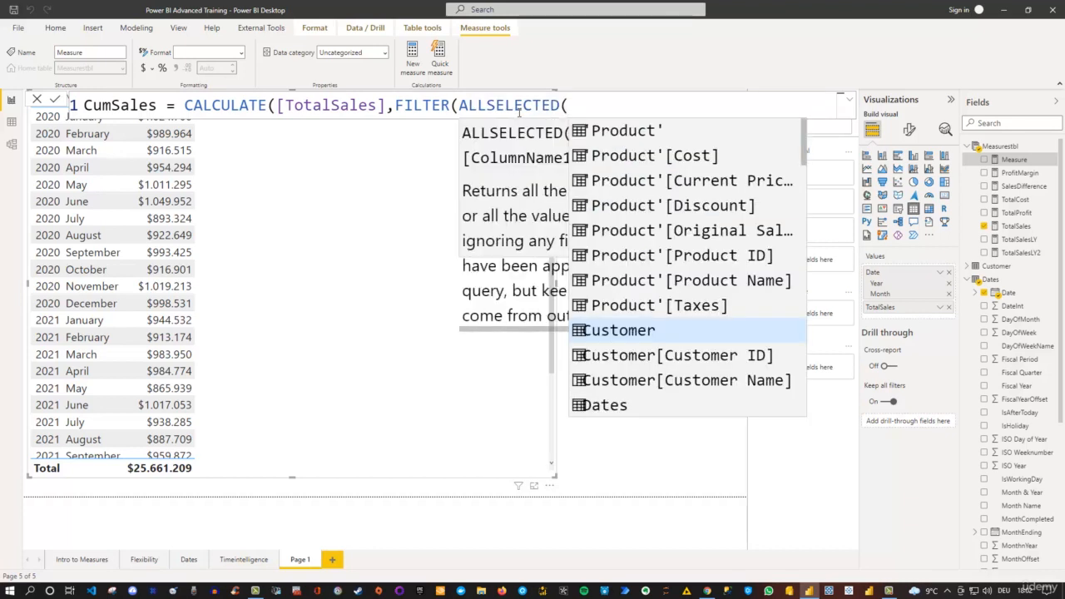
key(Escape)
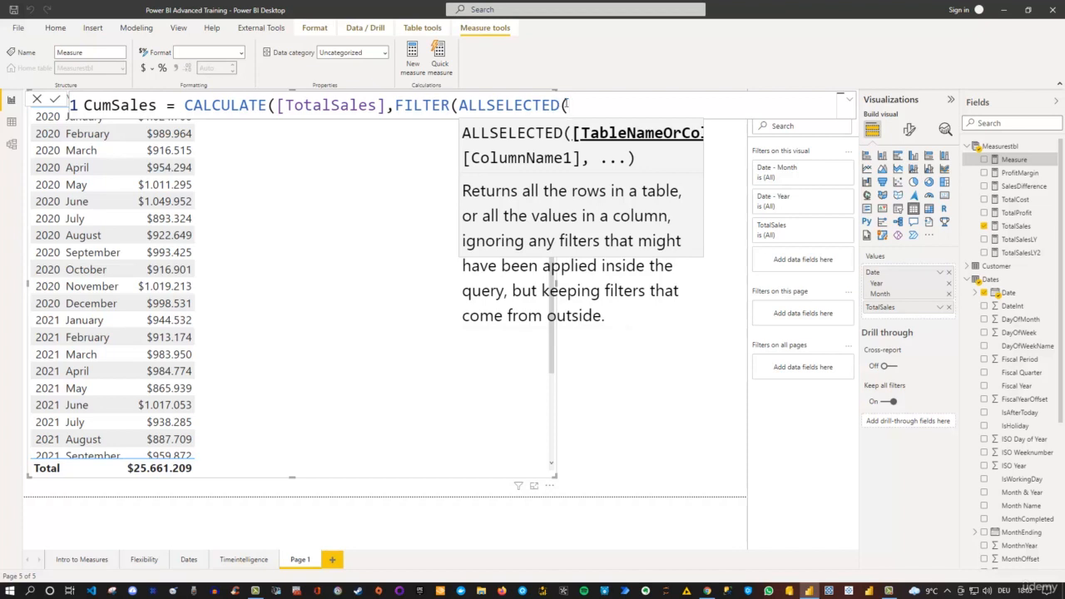
Step: Enter Dates[Date] as the ALLSELECTED column, close that function and add a comma for FILTER's next argument
text(date)
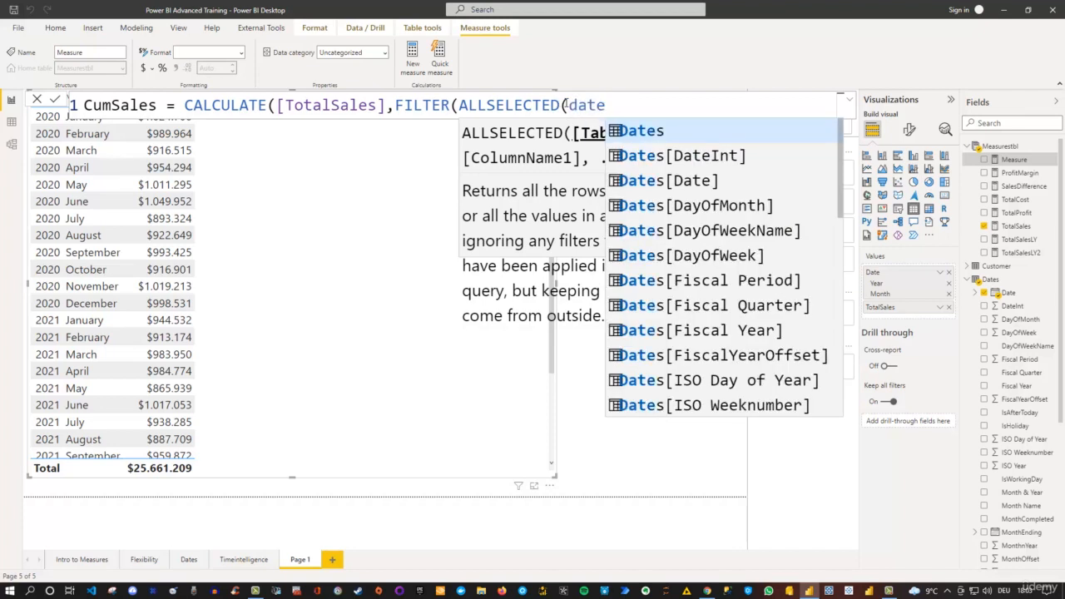
key(Down)
key(Down)
key(Tab)
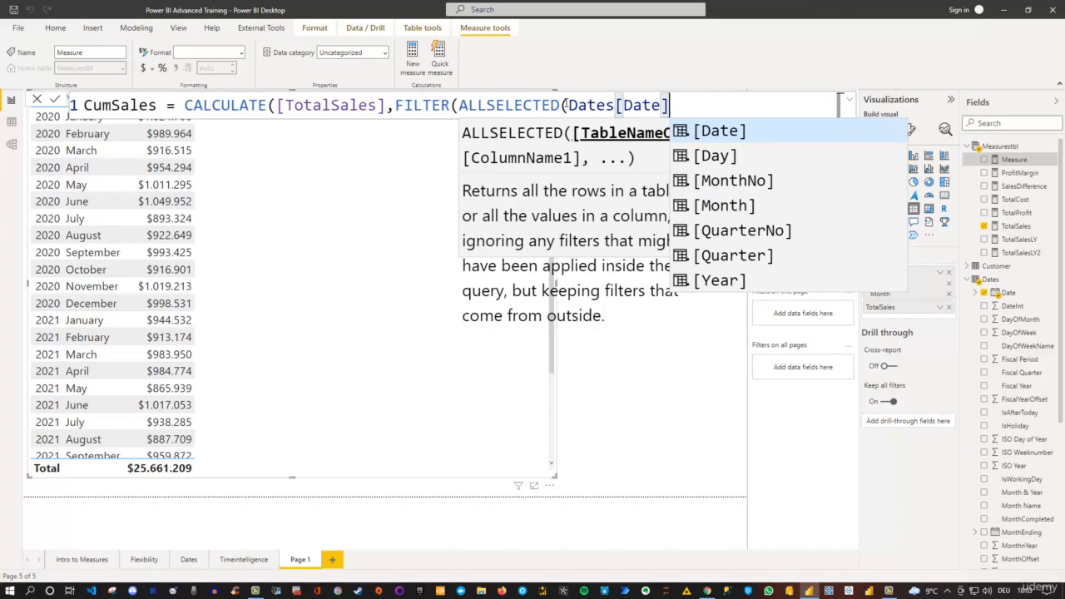
text())
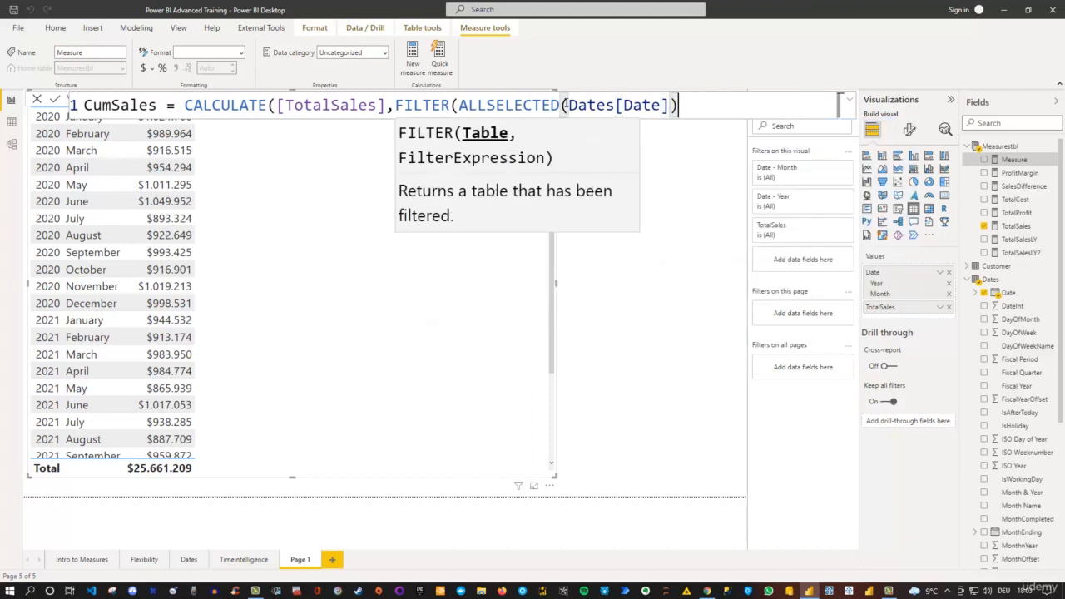
text(,)
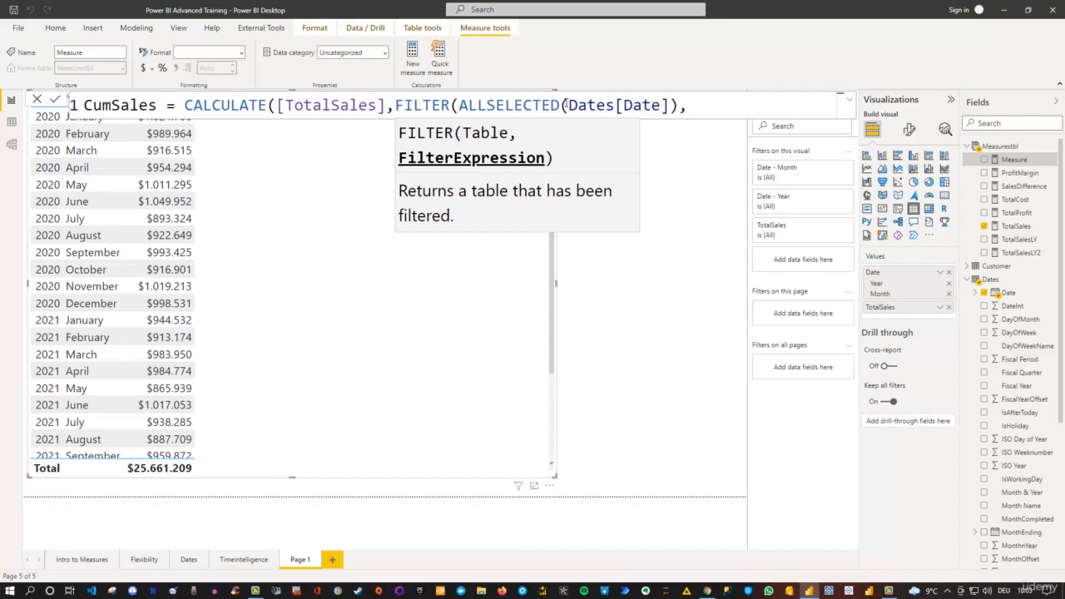
text(max)
key(Tab)
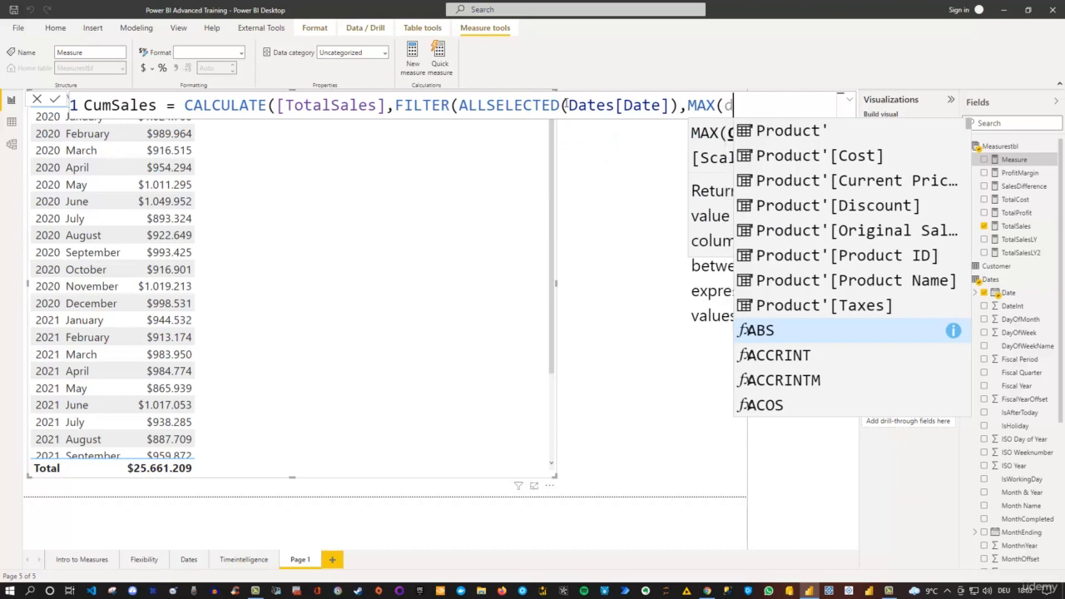
text(dates)
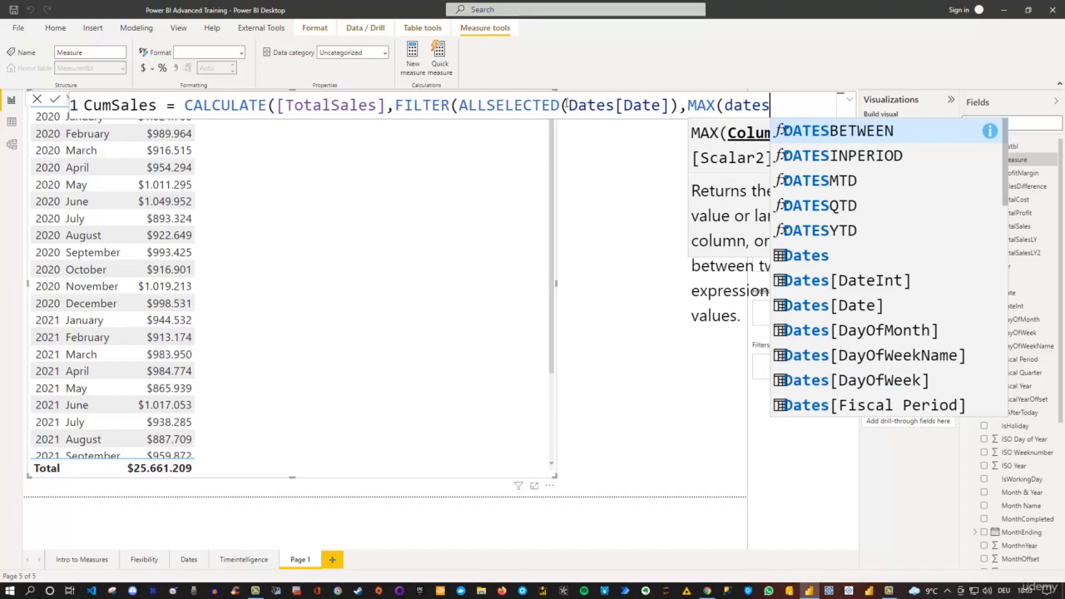
key(Down)
key(Down)
key(Down)
key(Down)
key(Down)
key(Down)
key(Down)
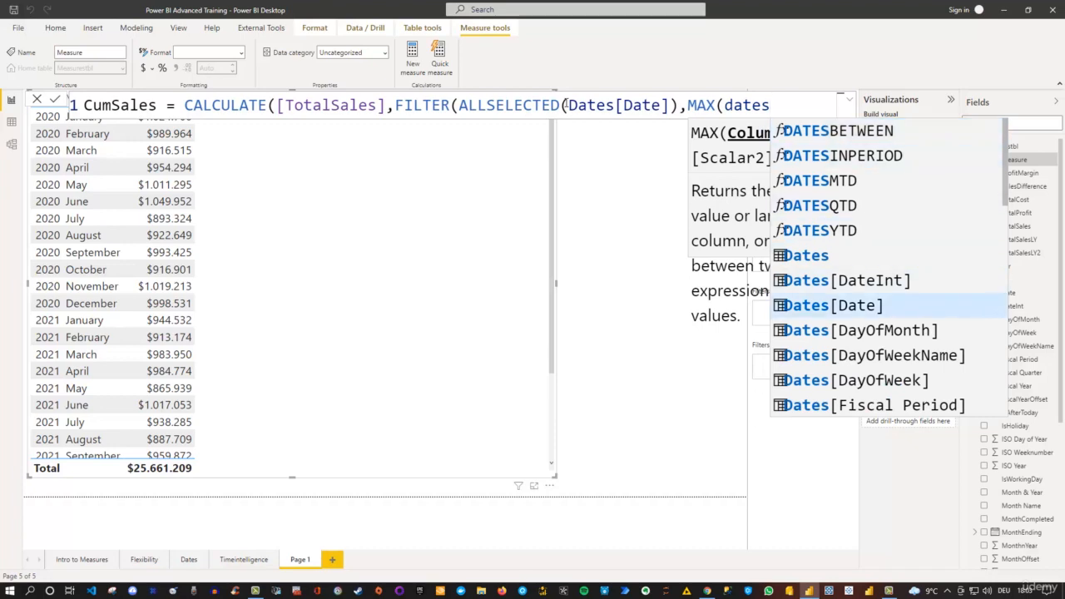
key(Tab)
text())
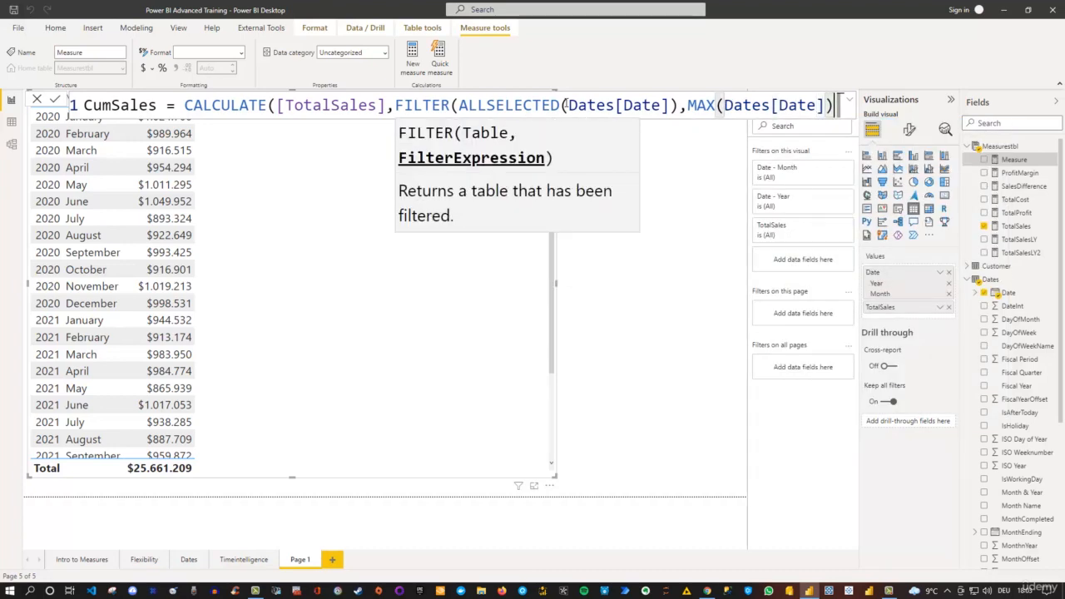
click(686, 106)
text(Dates)
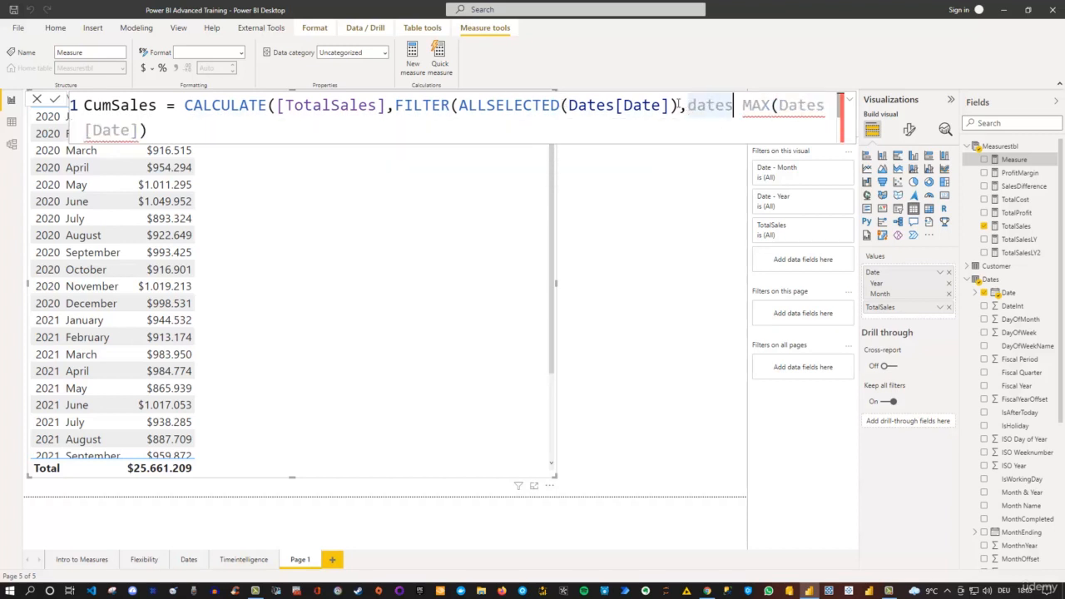
drag(687, 106, 723, 152)
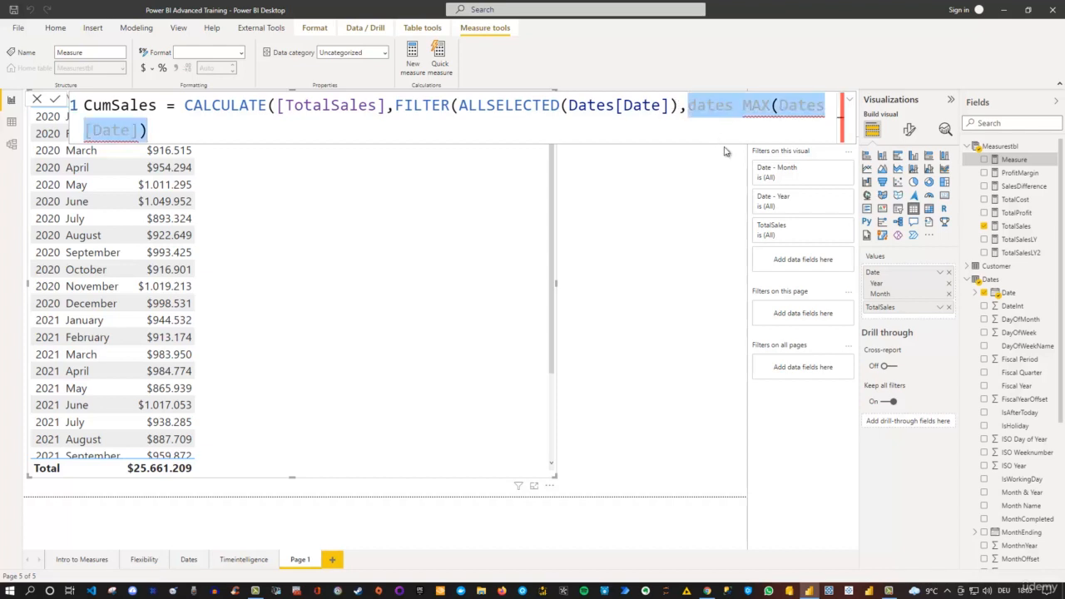
key(BackSpace)
Step: Start the FILTER condition with the Dates[Date] column followed by the <= operator
text(datest)
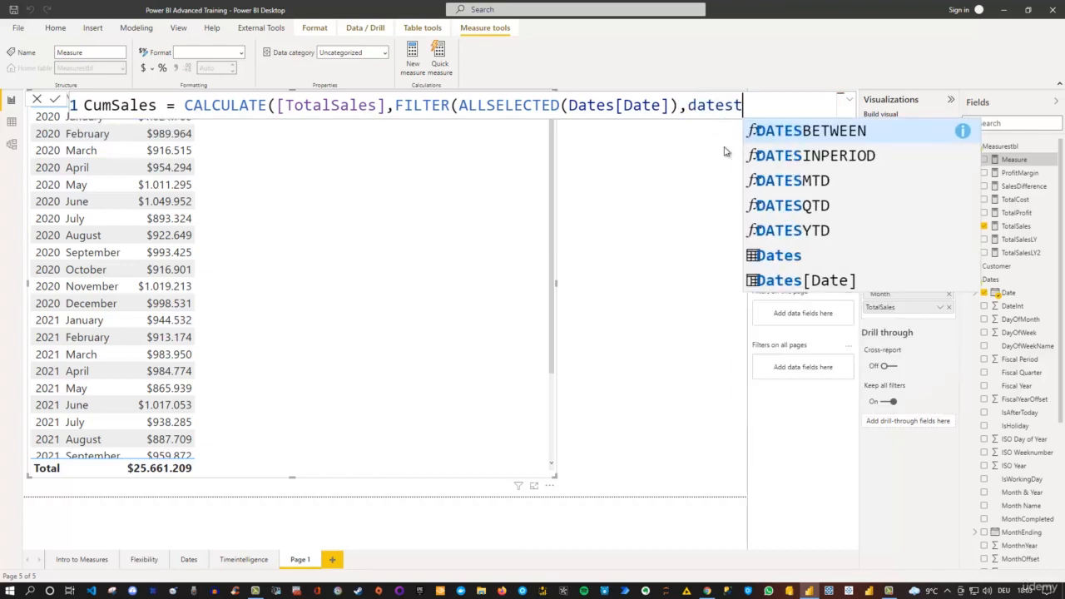
key(Down)
key(Down)
key(Down)
key(Down)
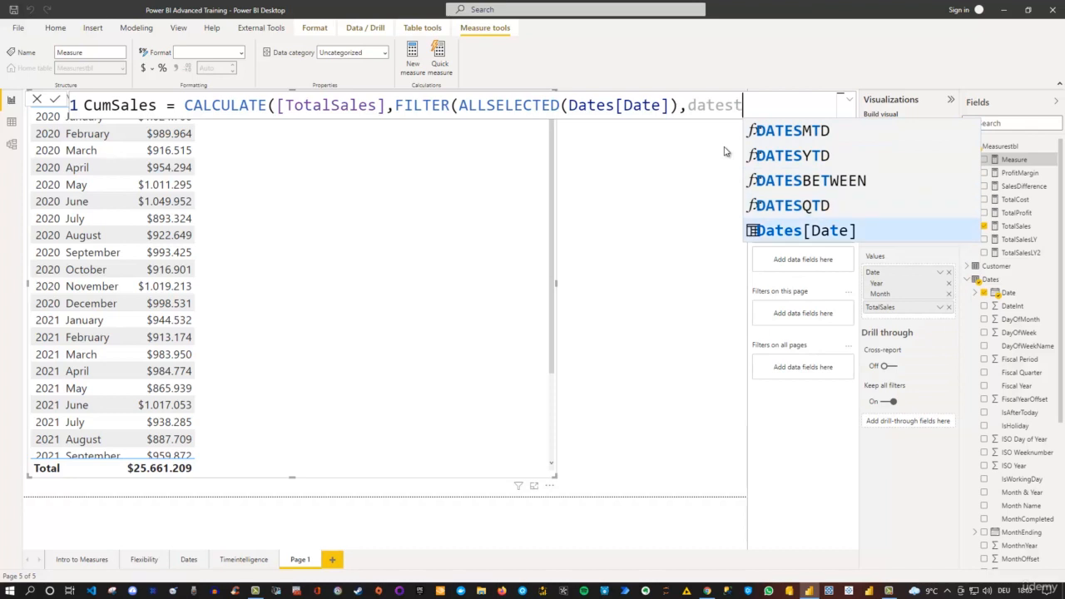
key(Tab)
text(<=)
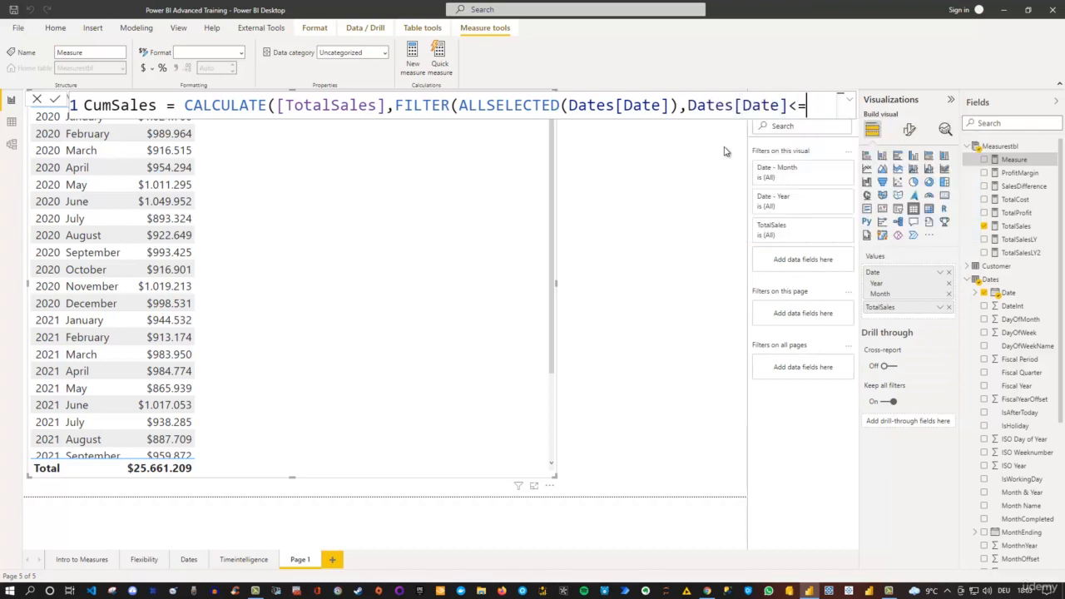
Step: Complete the condition with MAX(Dates[Date]) and close the FILTER and CALCULATE functions
text(MAX)
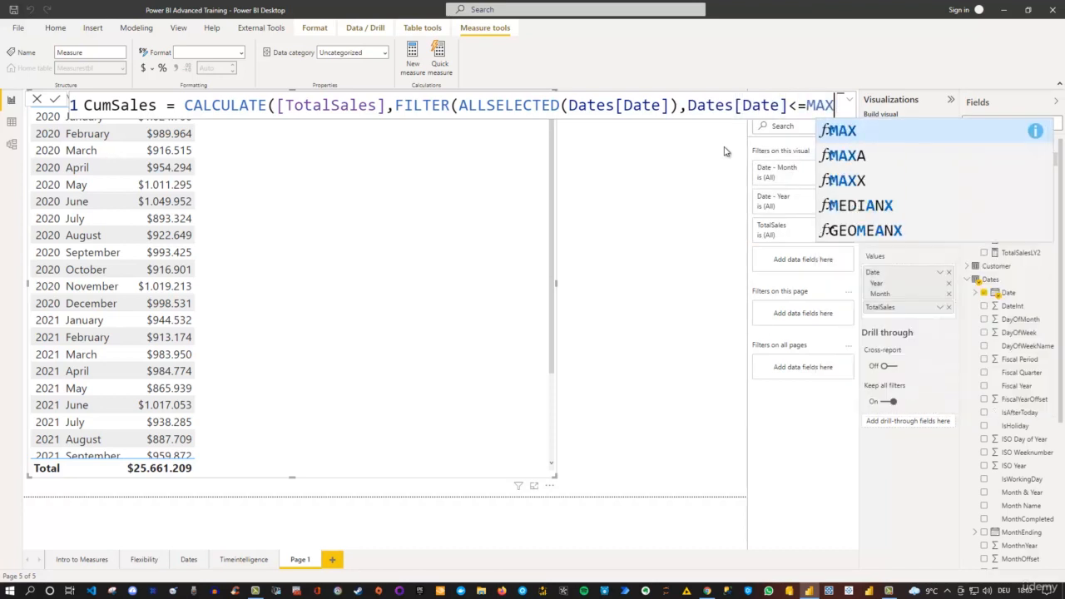
text((dates)
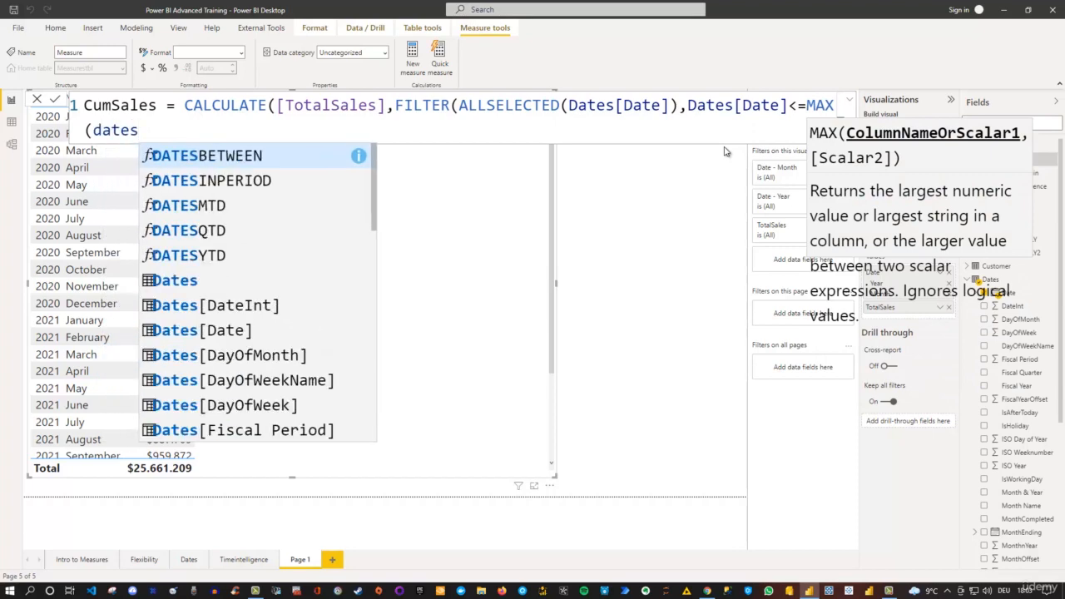
text([date])
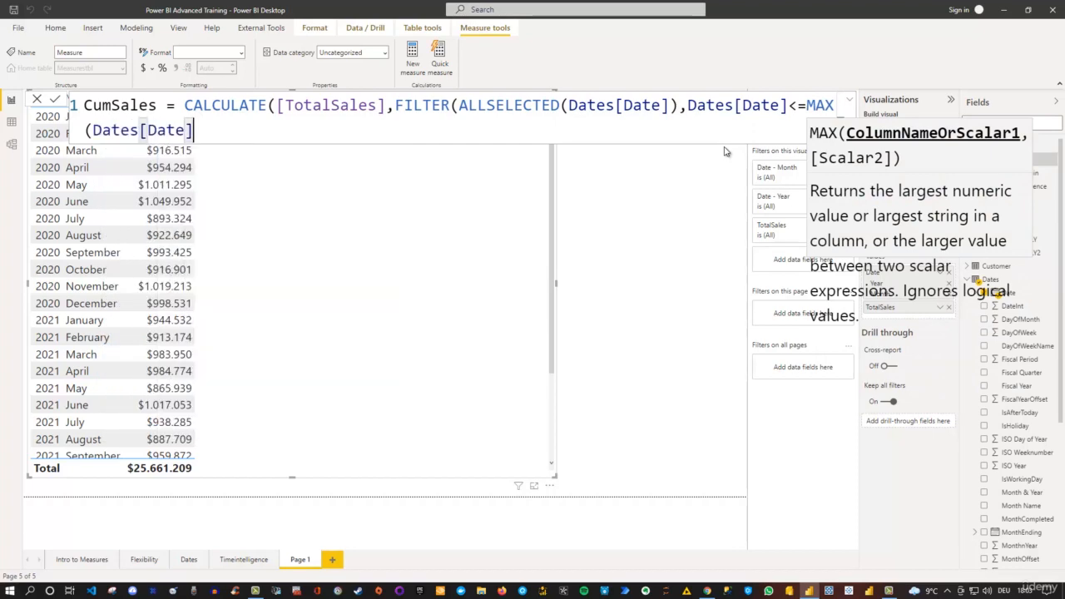
text())
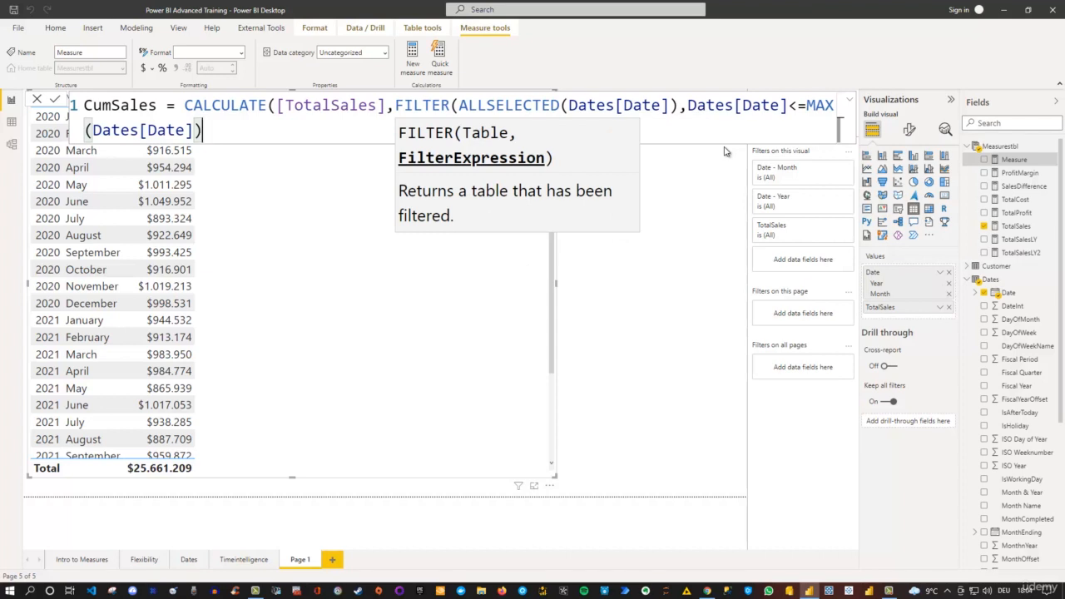
text()))
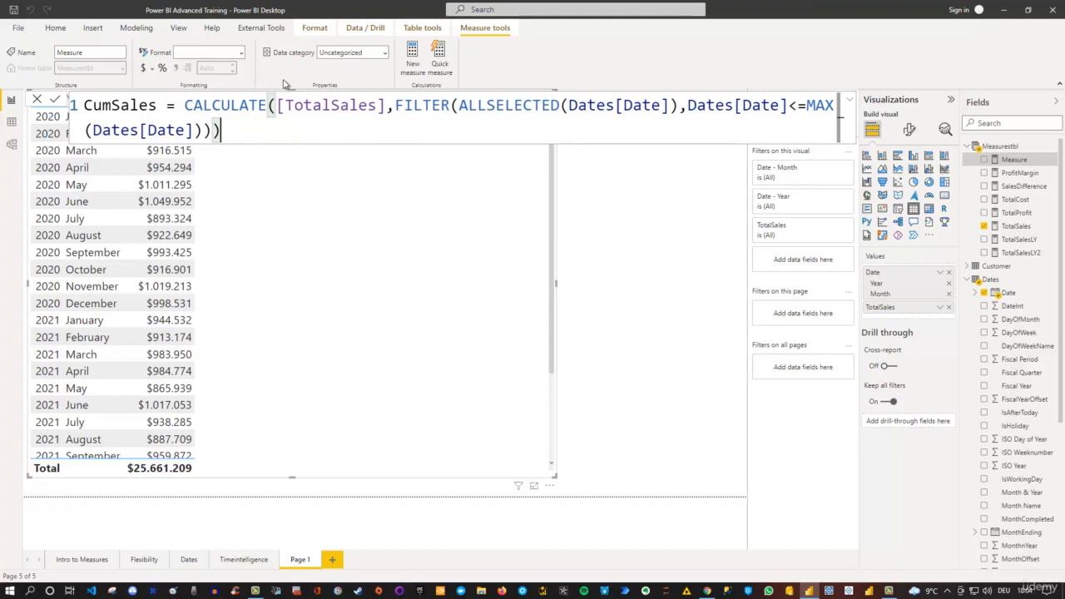
Step: Move the FILTER part of the CumSales formula onto a second line and indent it by three tab stops
click(395, 105)
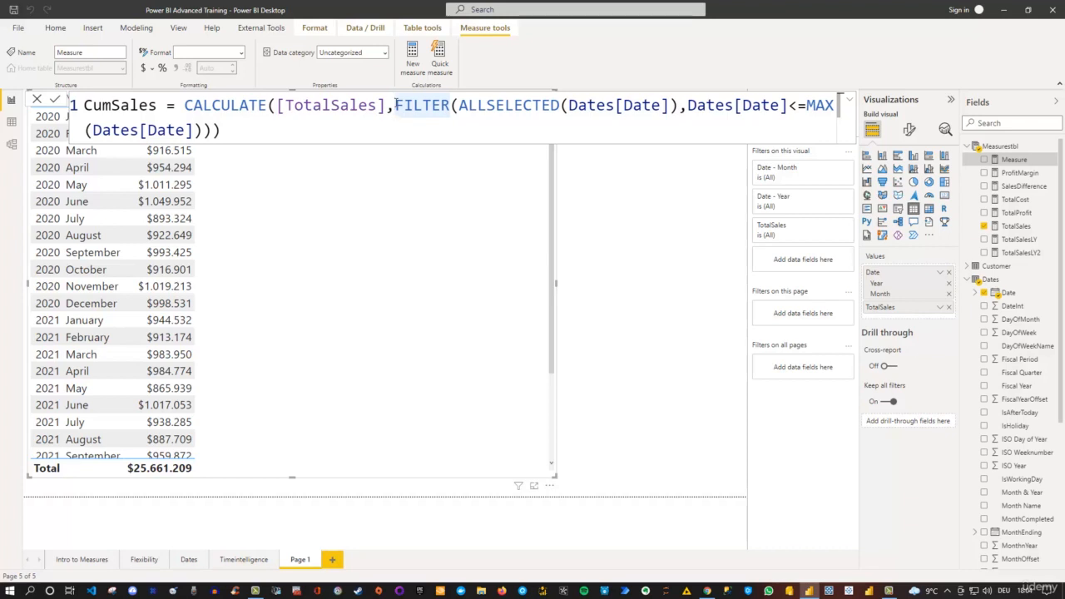
key(shift+Return)
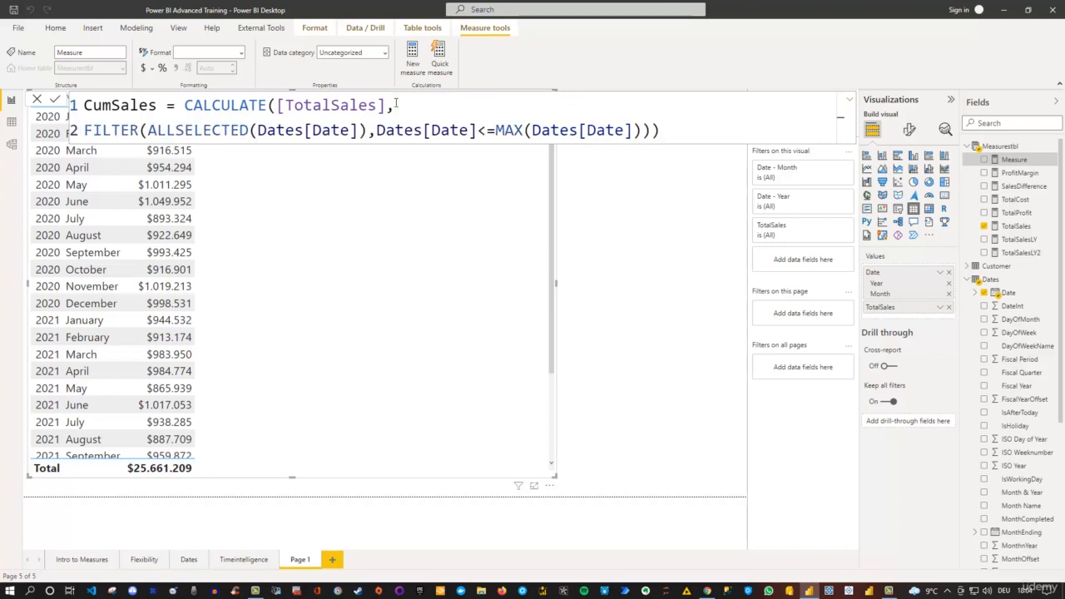
key(Tab)
key(Tab)
key(Tab)
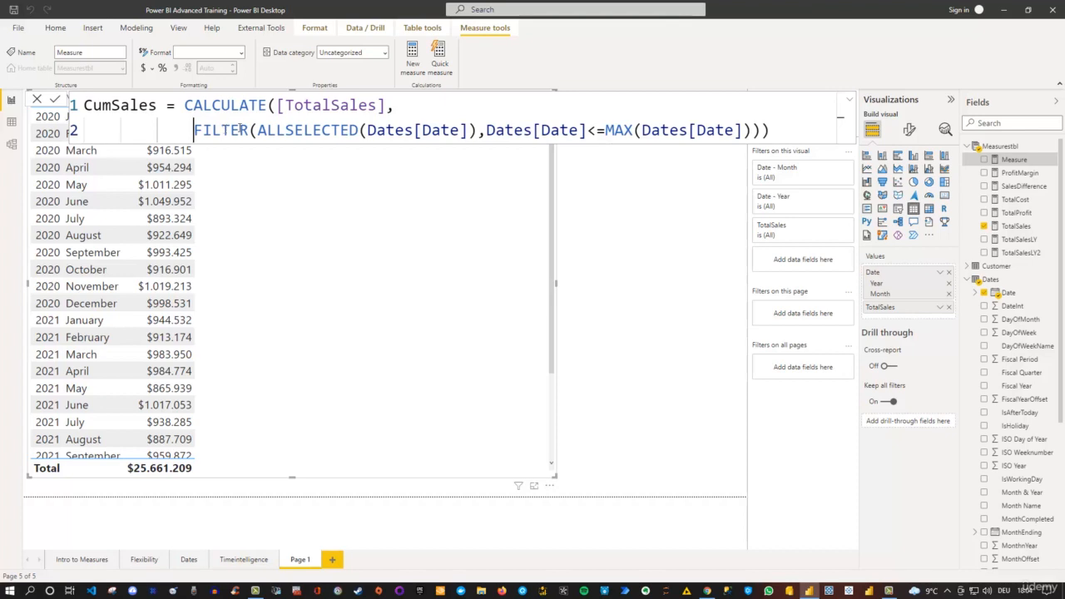
Step: Examine the ALLSELECTED(Dates[Date]) table argument and the Dates[Date]<=MAX(Dates[Date]) condition in the CumSales formula
drag(257, 129, 477, 129)
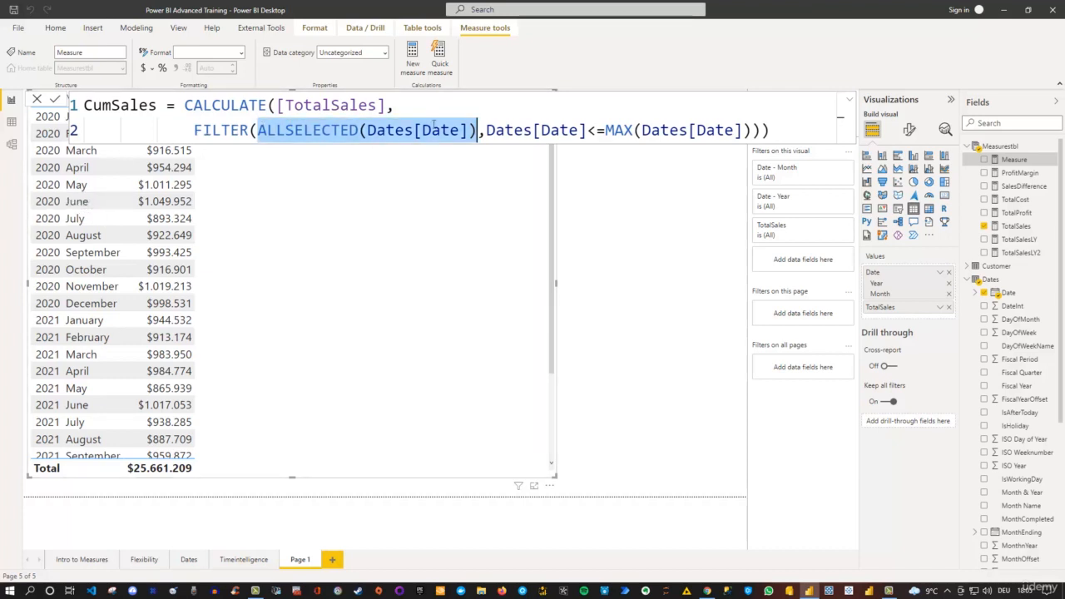
drag(485, 130, 752, 132)
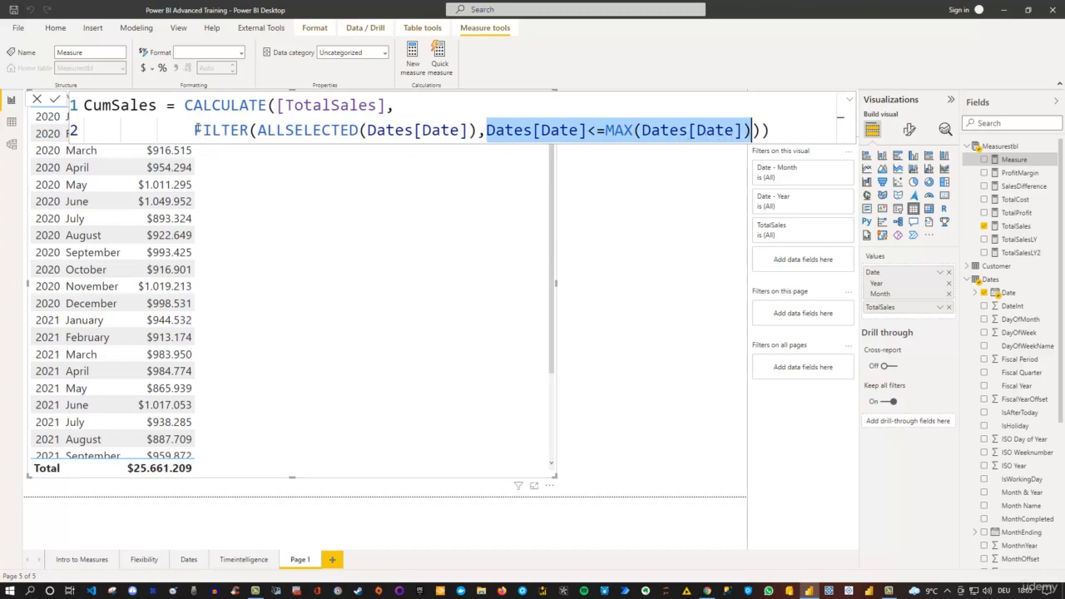
drag(196, 130, 477, 130)
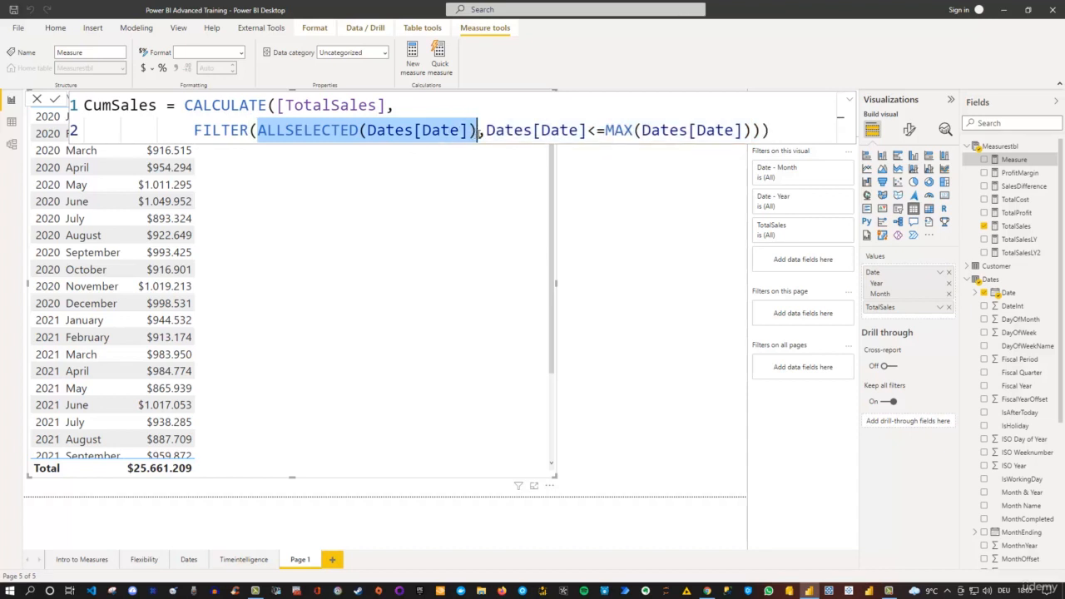
drag(488, 129, 589, 130)
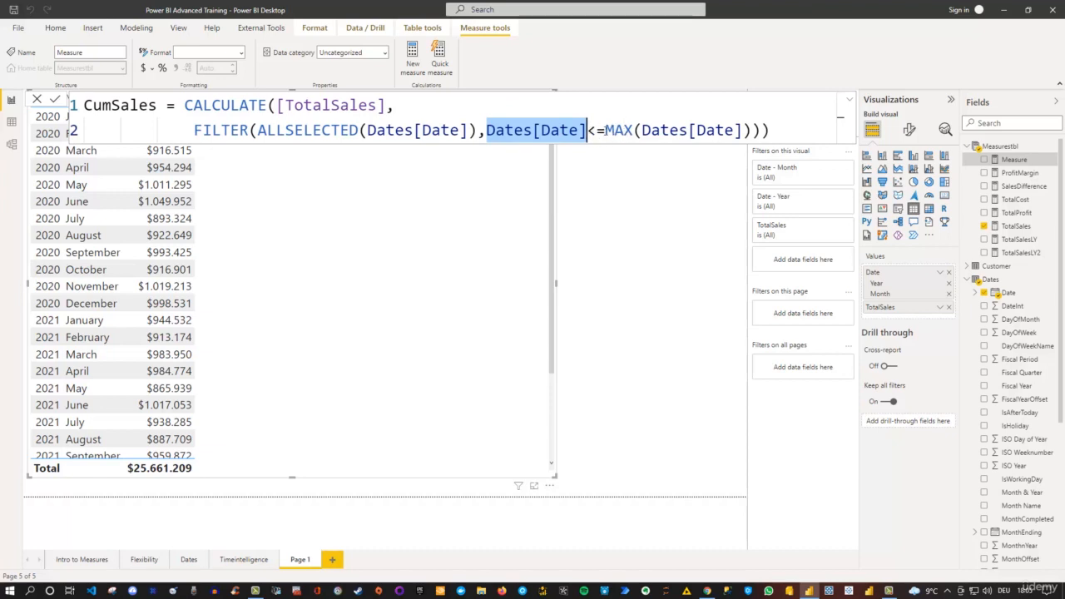
drag(741, 130, 614, 130)
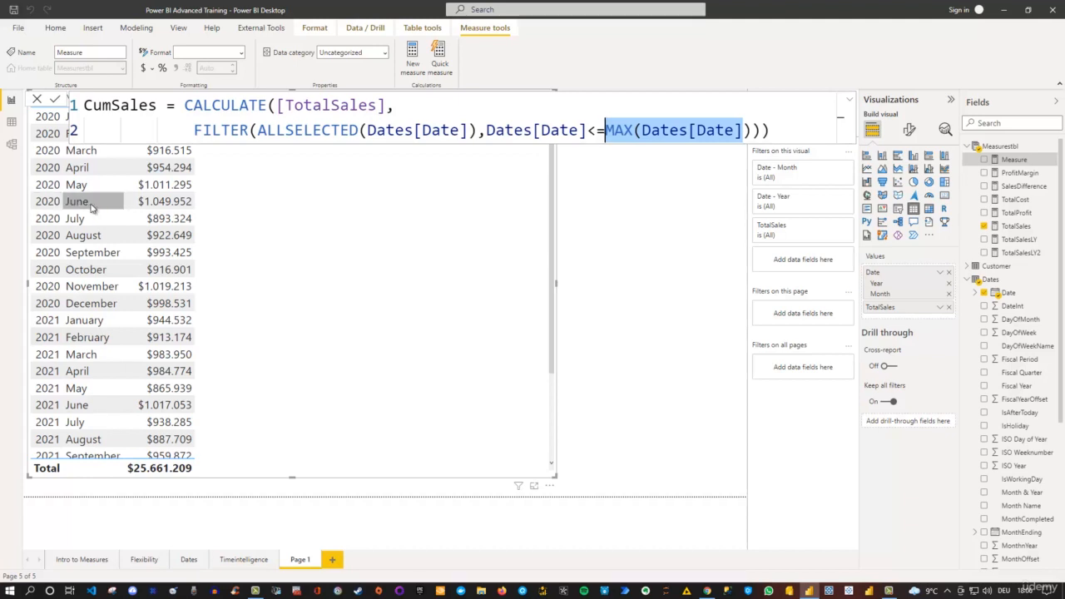
key(Home)
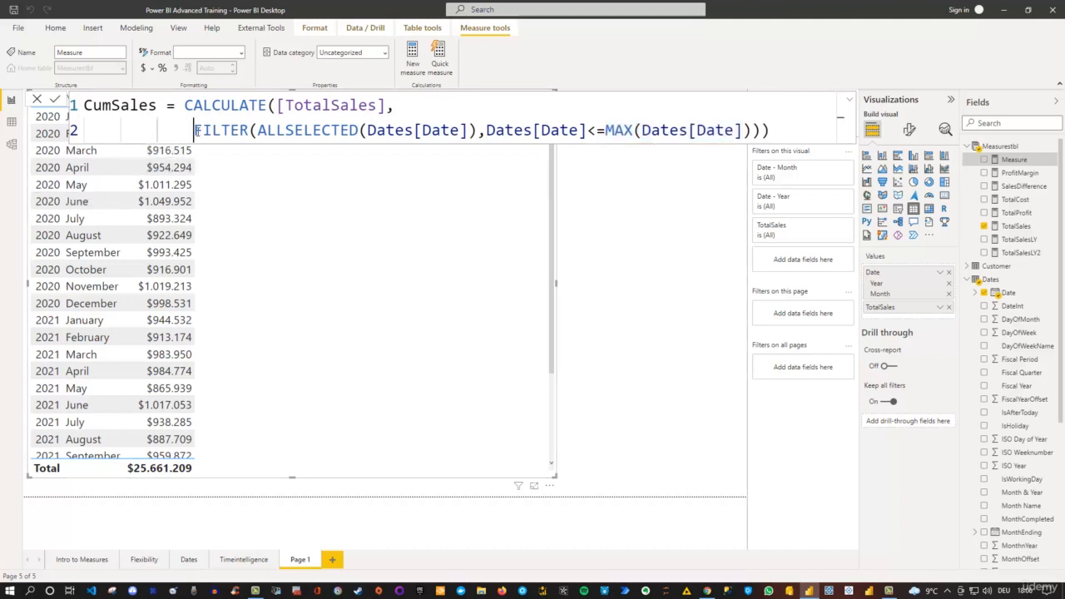
drag(258, 130, 478, 130)
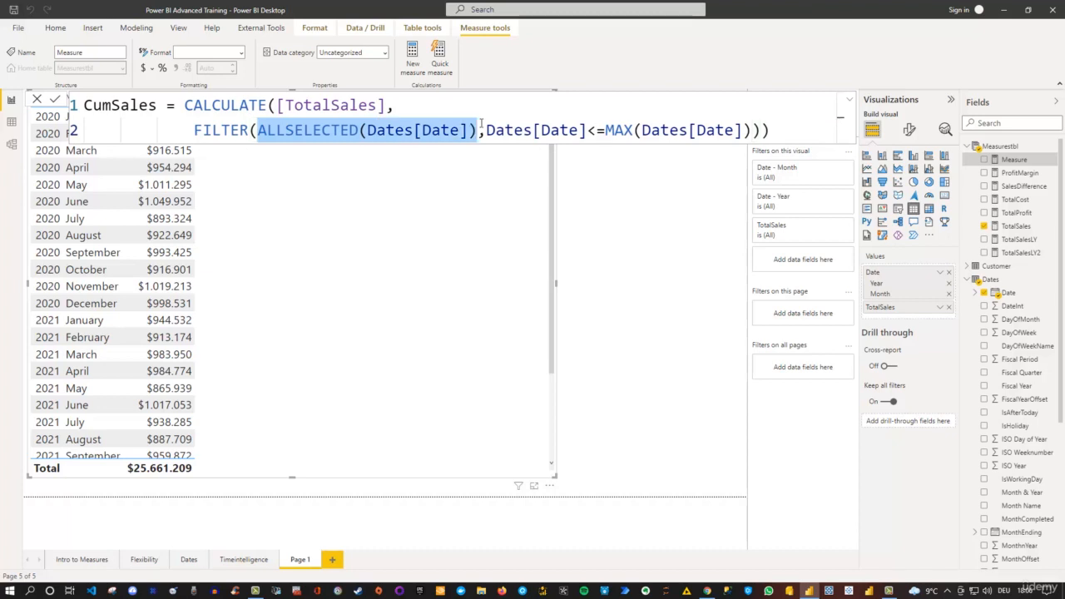
drag(486, 130, 587, 130)
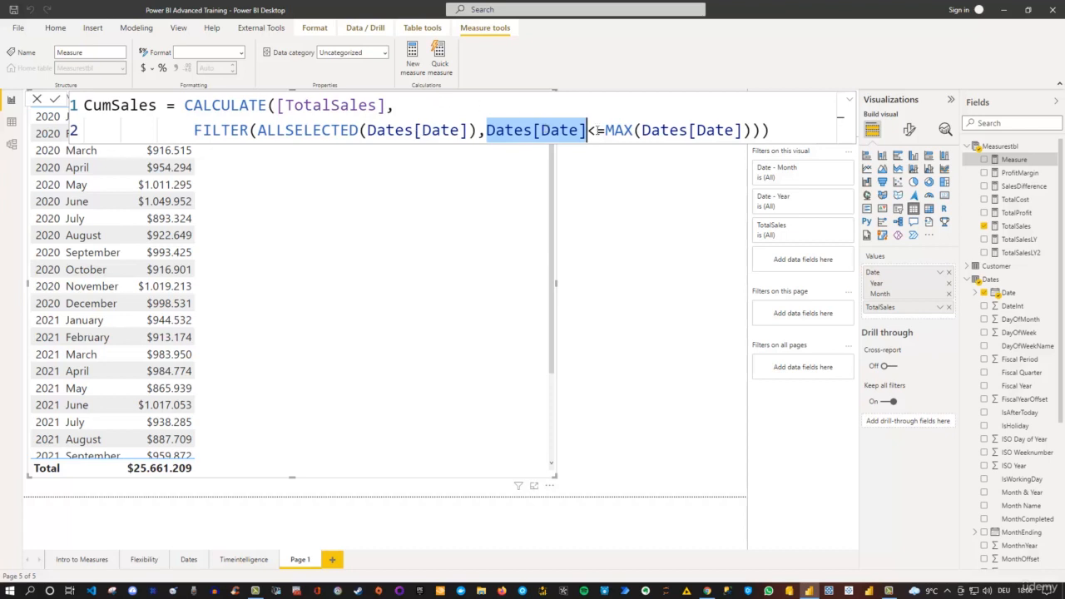
drag(596, 130, 741, 131)
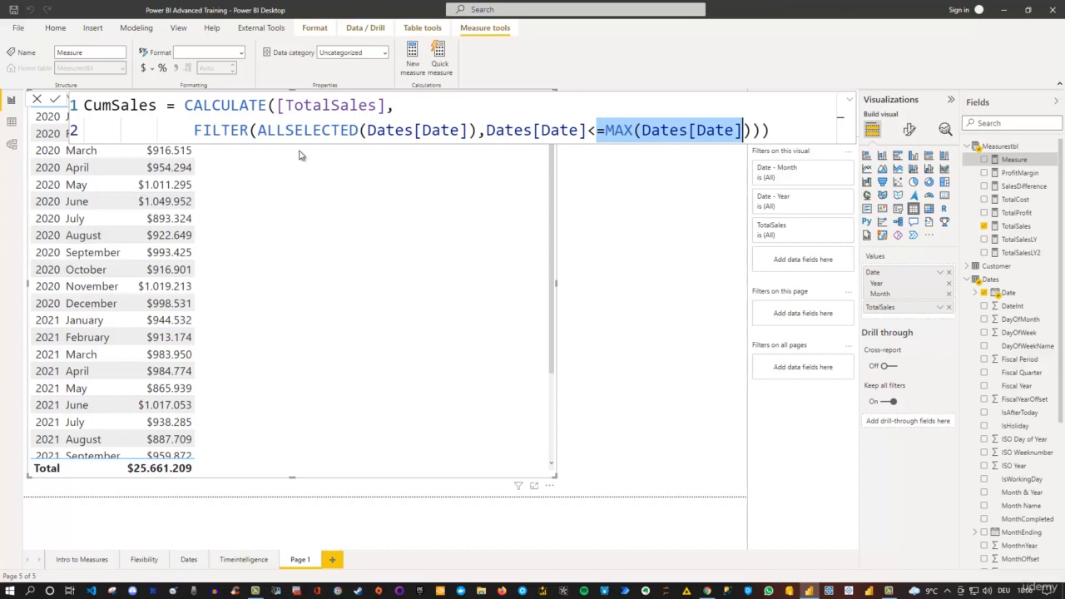
click(794, 130)
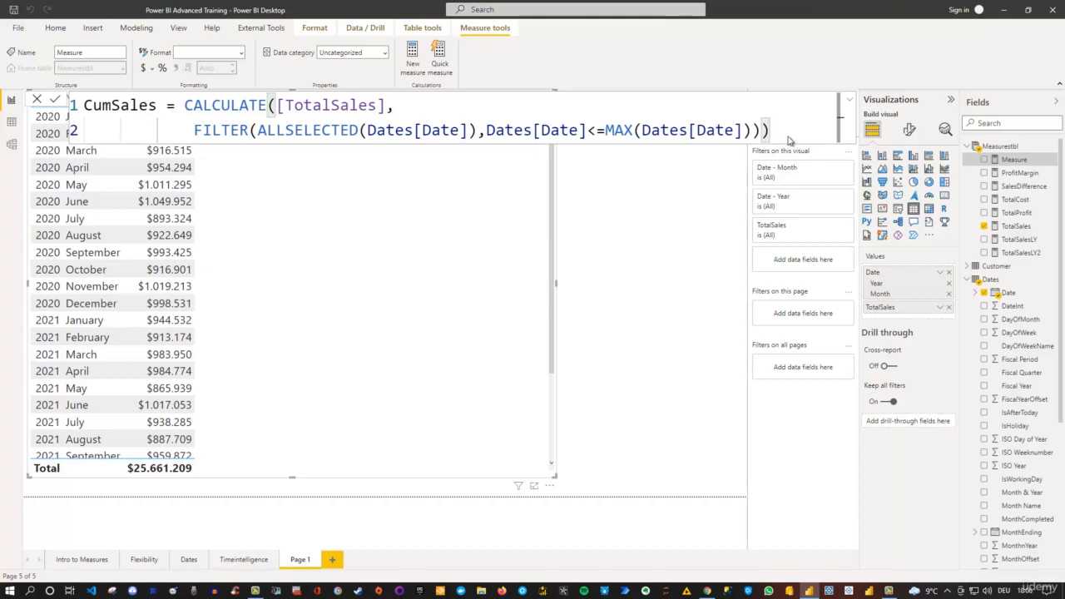
Step: Commit the CumSales measure formula and format the measure as Currency
key(Return)
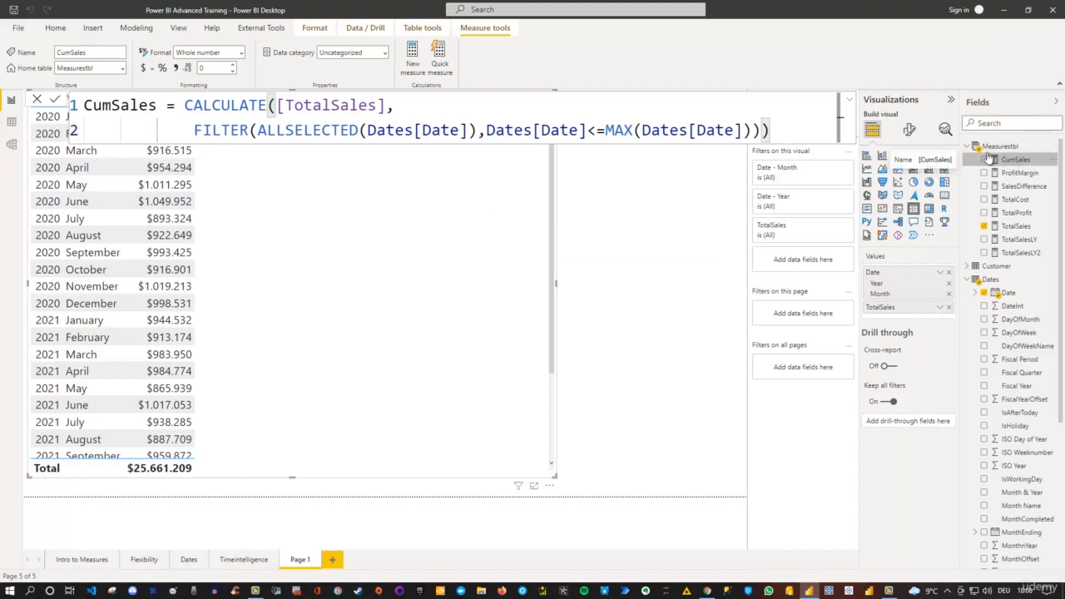
click(145, 70)
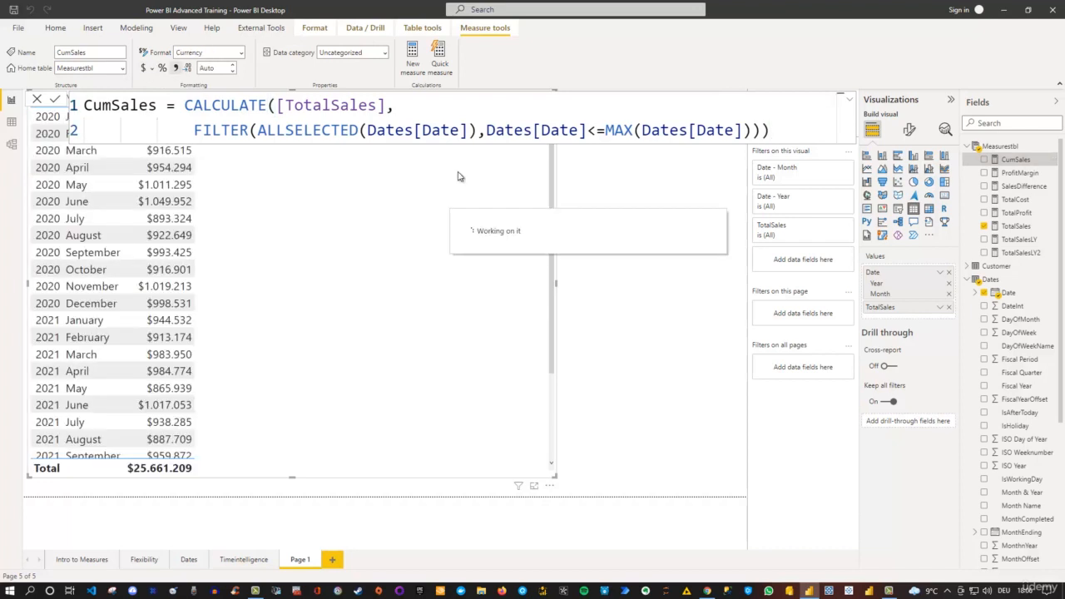
click(680, 231)
click(434, 230)
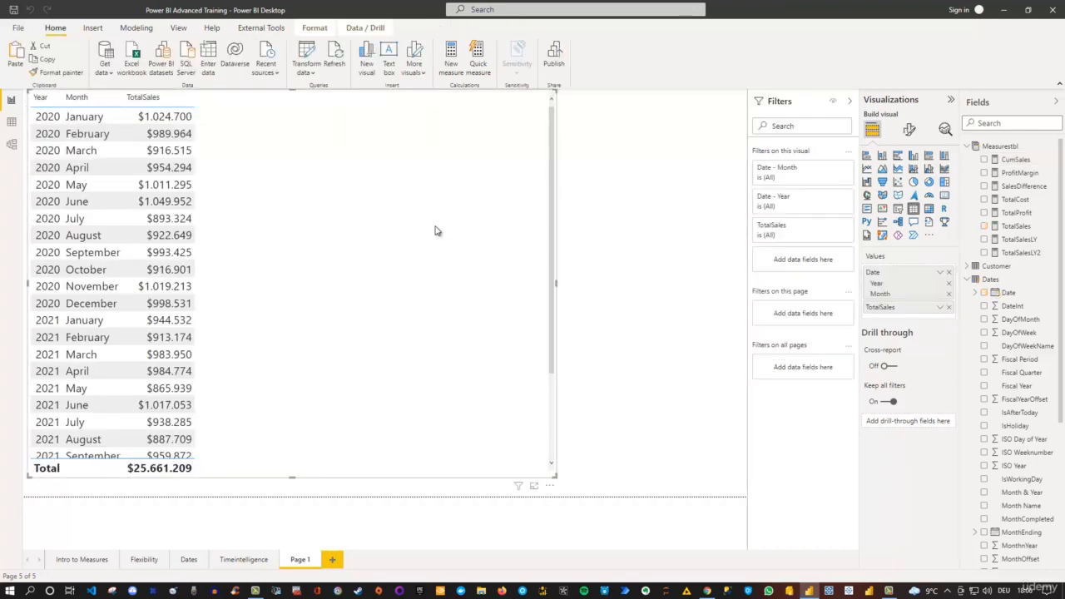
Step: Add CumSales to the table beside TotalSales and compare both columns month by month from January 2020 through December 2022
click(985, 160)
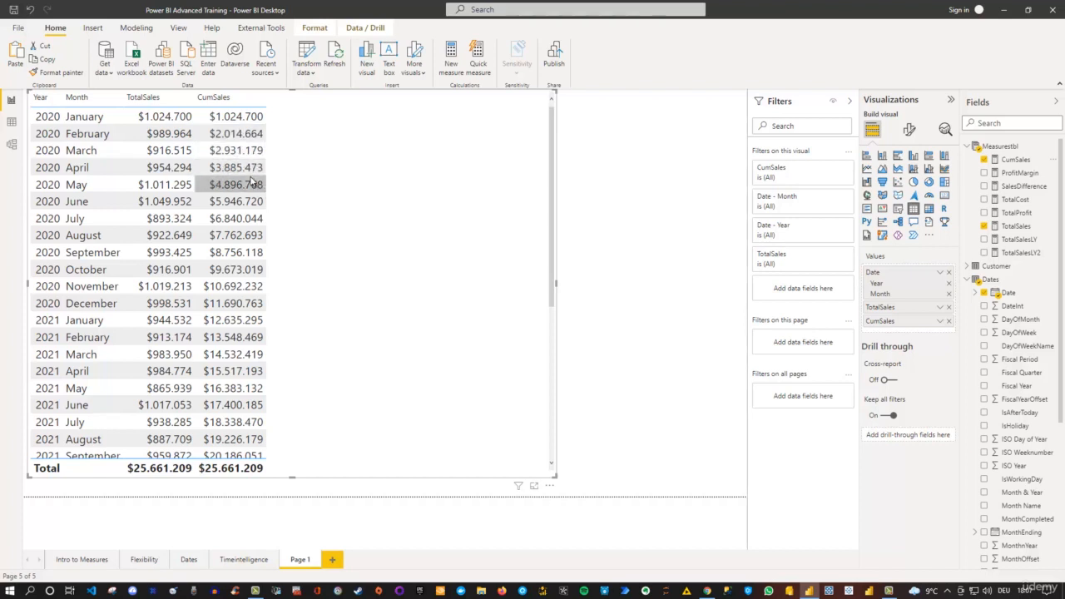
scroll(252, 181, down, 4)
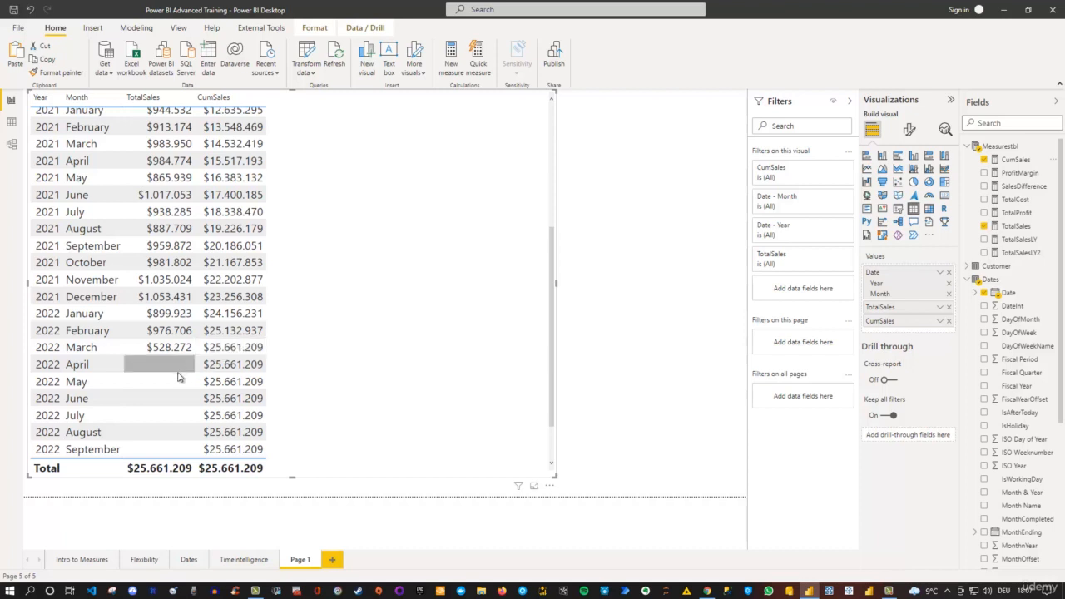
scroll(175, 417, down, 1)
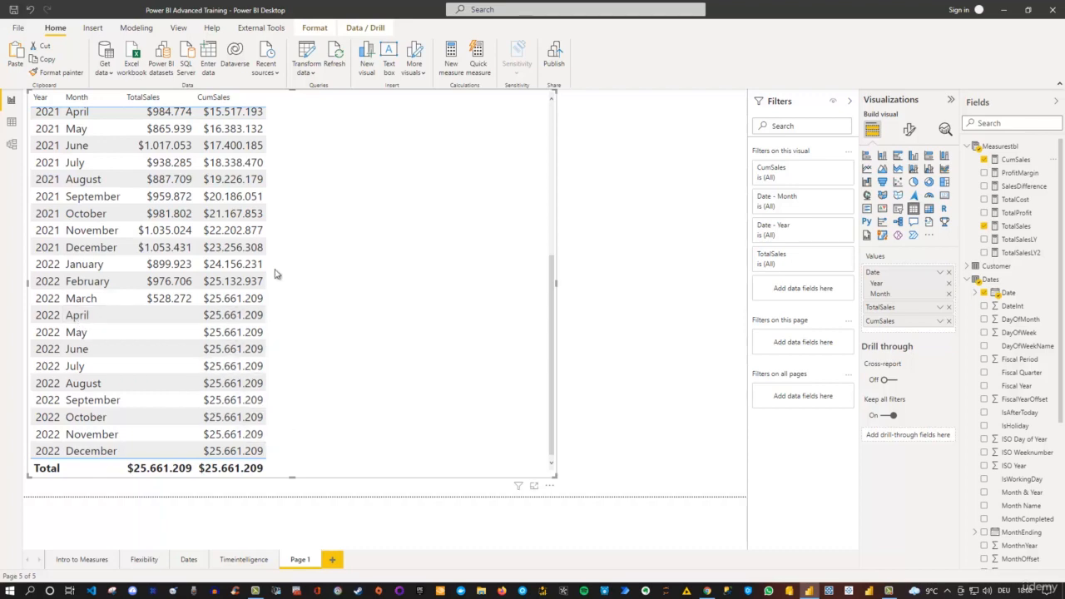
scroll(275, 275, up, 5)
scroll(275, 275, up, 1)
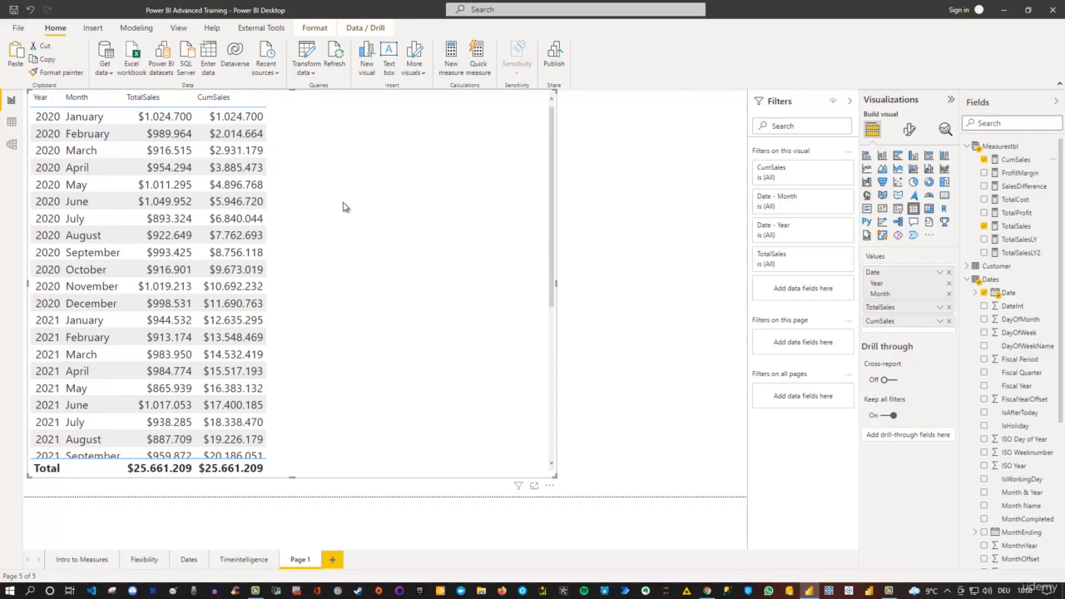
scroll(341, 209, down, 3)
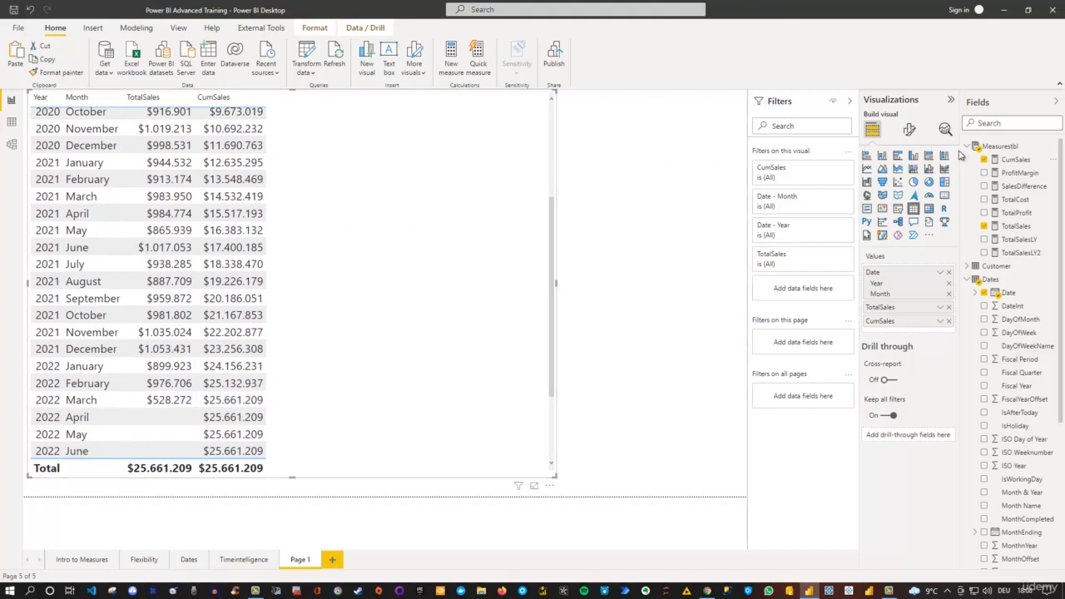
Step: Reopen the CumSales formula and examine ALLSELECTED(Dates[Date]), the Dates[Date] column and the MAX(Dates[Date]) comparison
click(1015, 159)
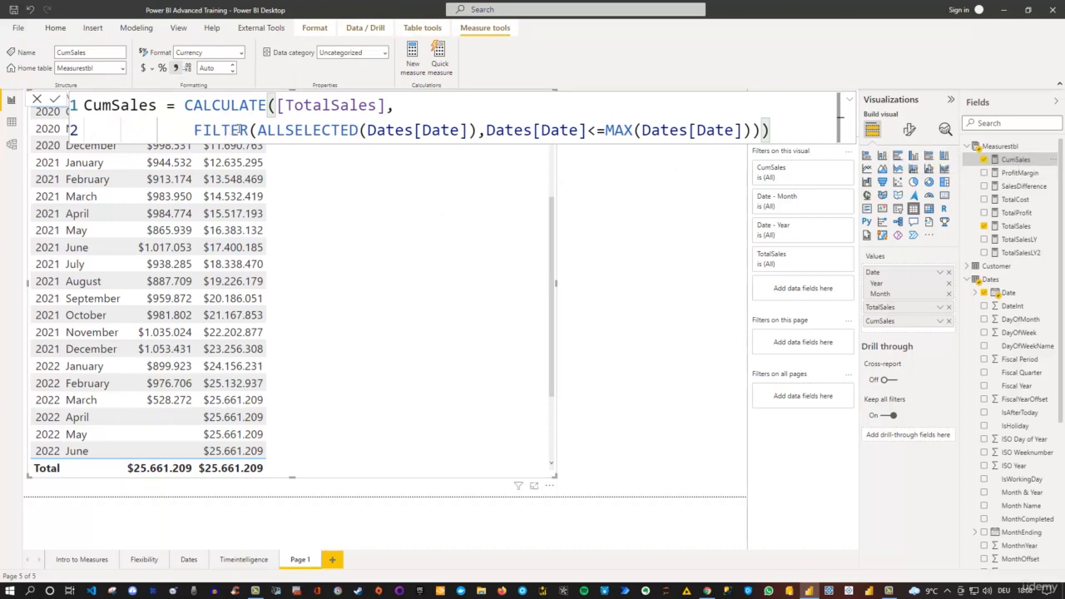
drag(258, 130, 479, 131)
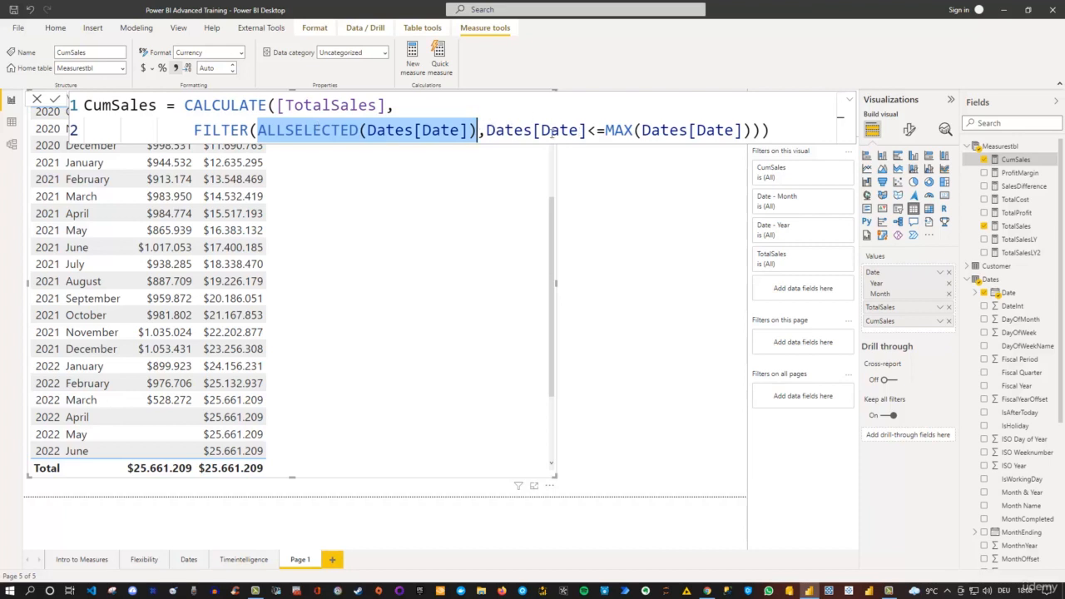
click(487, 130)
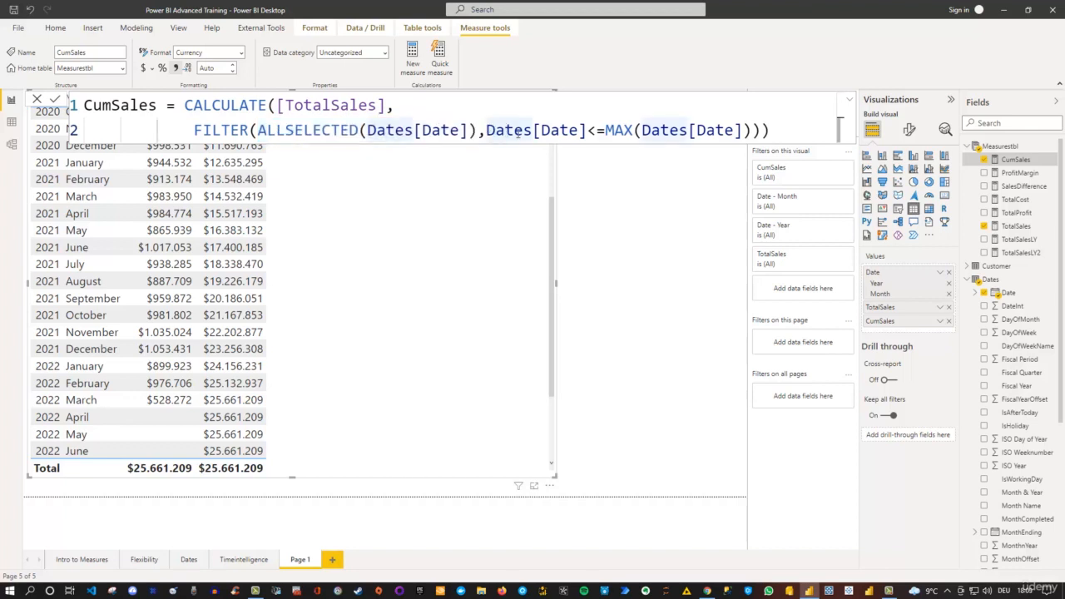
drag(487, 130, 588, 129)
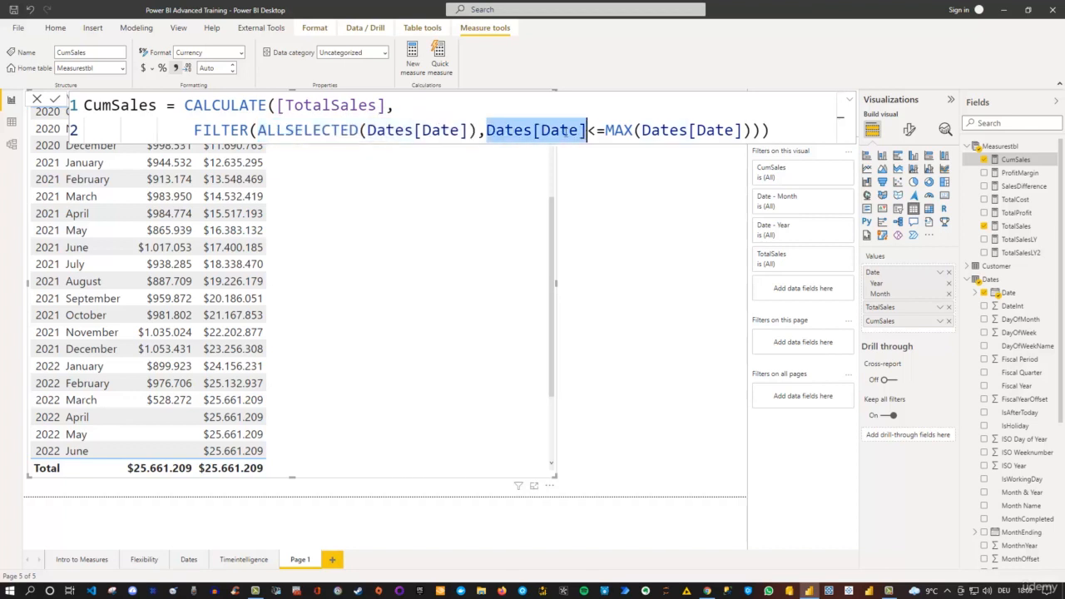
click(386, 130)
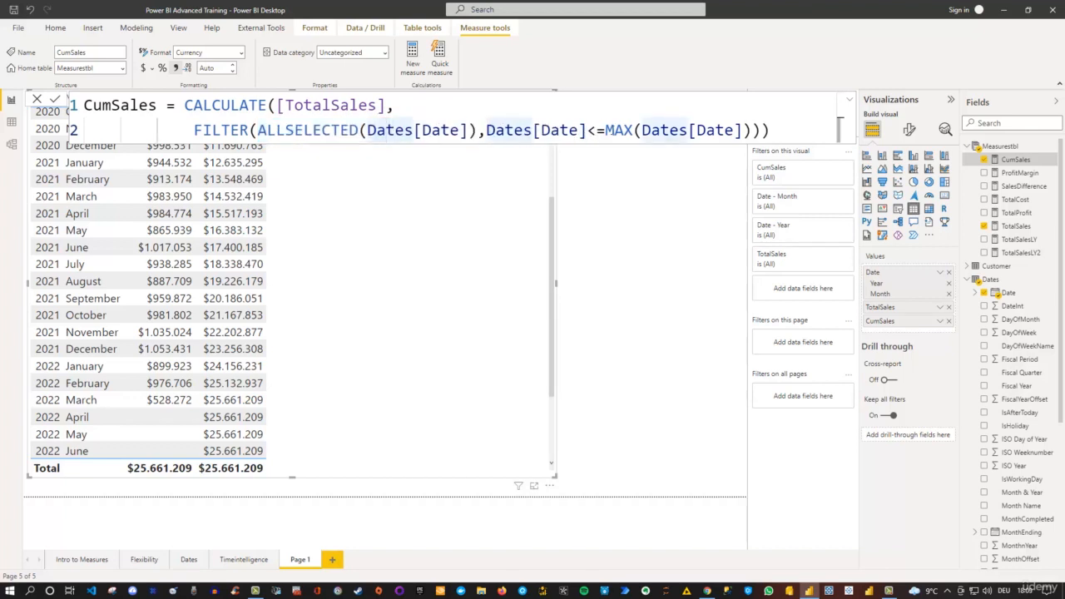
drag(607, 130, 743, 130)
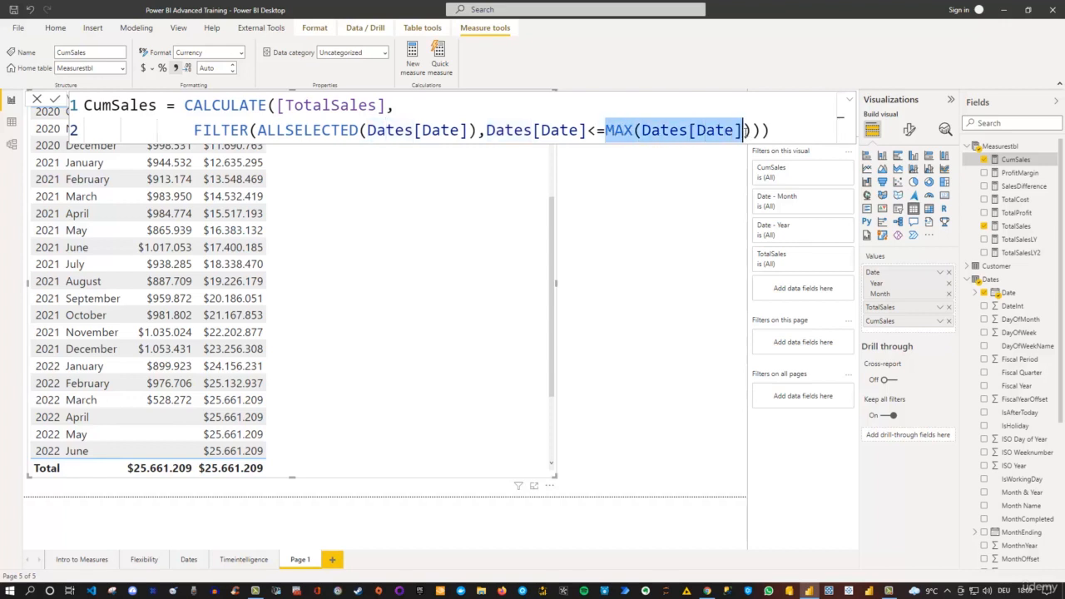
click(680, 129)
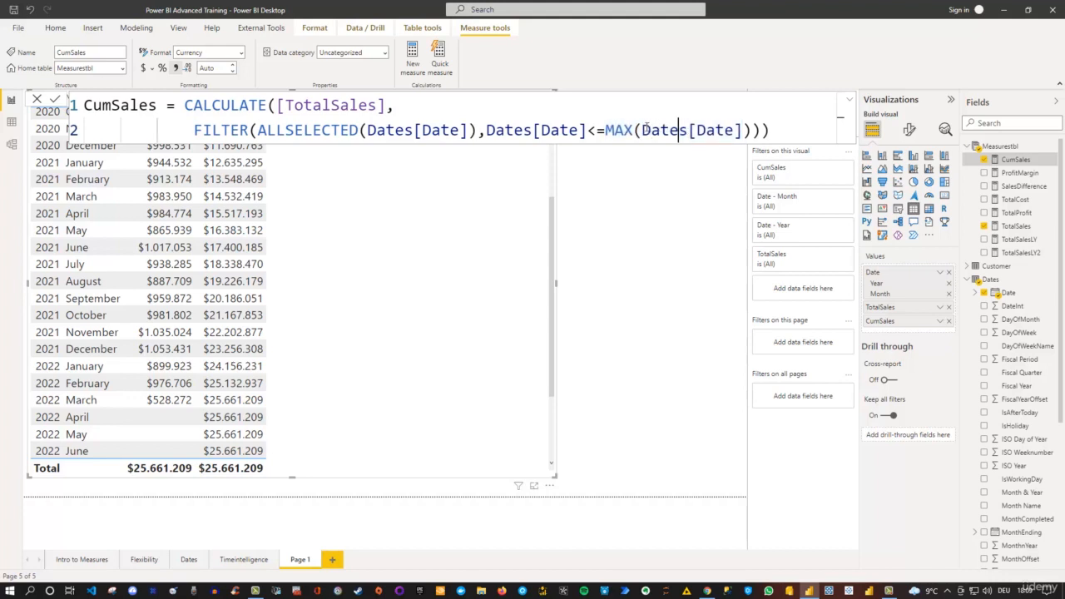
drag(605, 130, 732, 130)
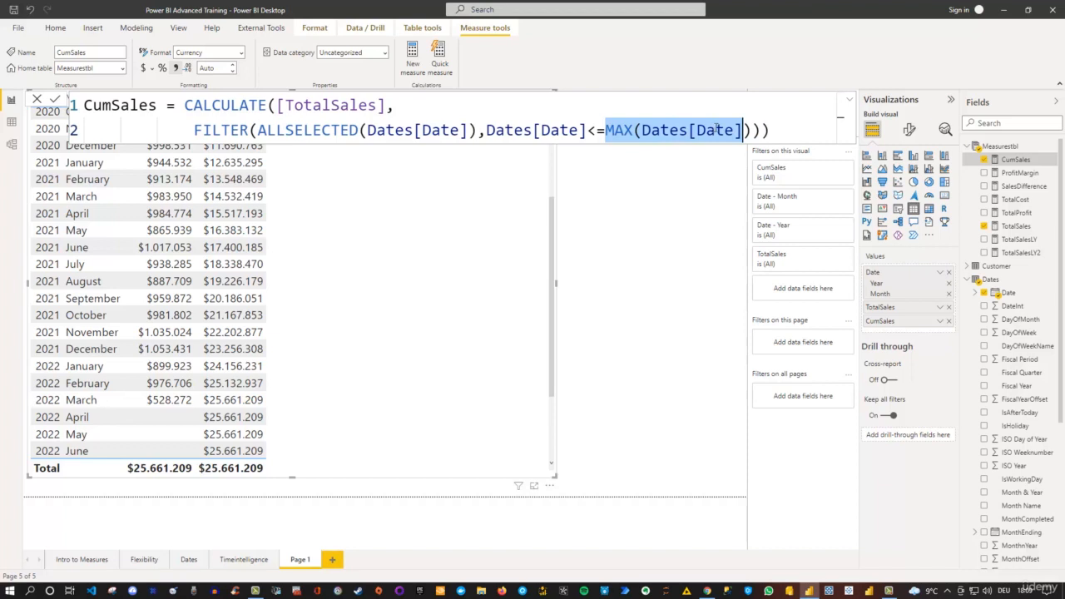